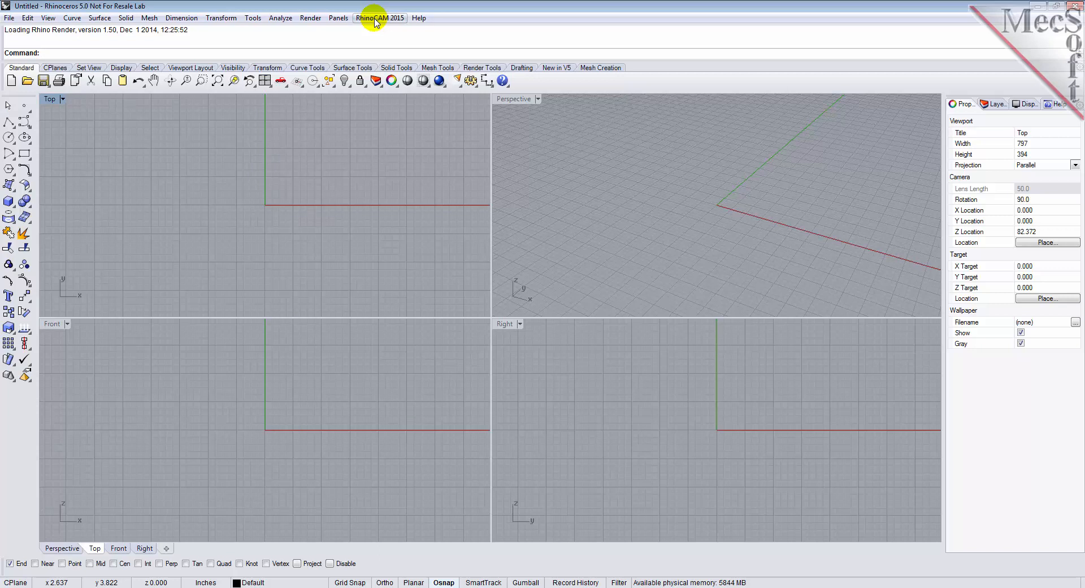
# Load the RhinoCAM 2015 NEST module and slightly widen its Nesting Browser
pyautogui.click(376, 19)
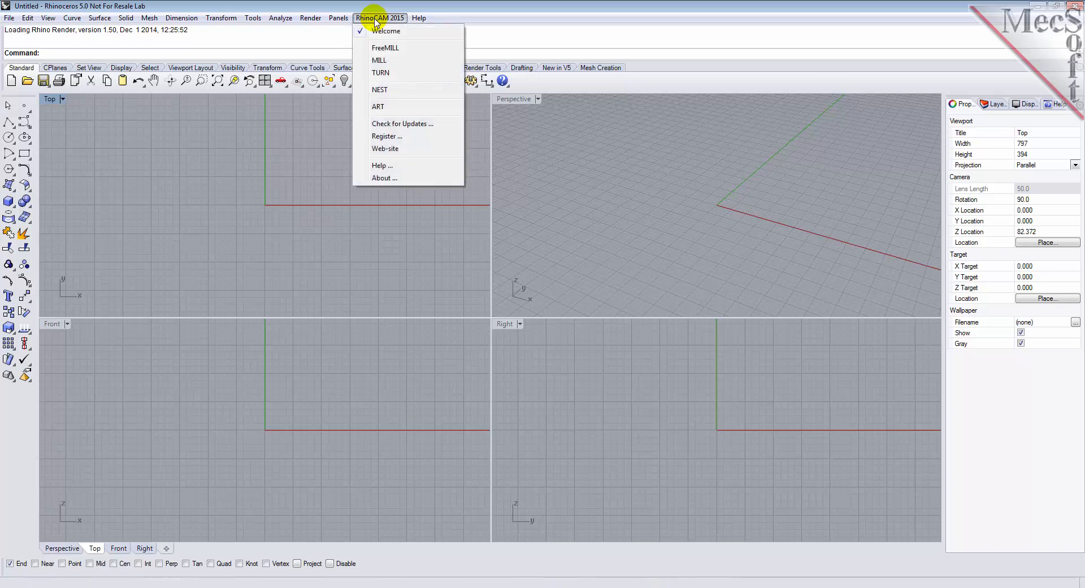
pyautogui.click(377, 89)
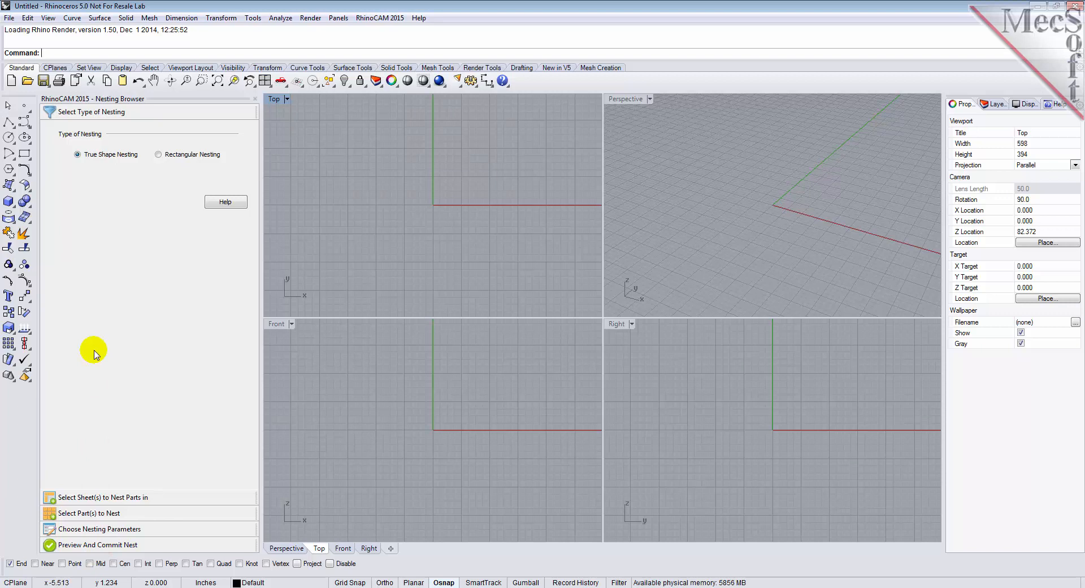
pyautogui.moveTo(261, 271); pyautogui.dragTo(269, 271)
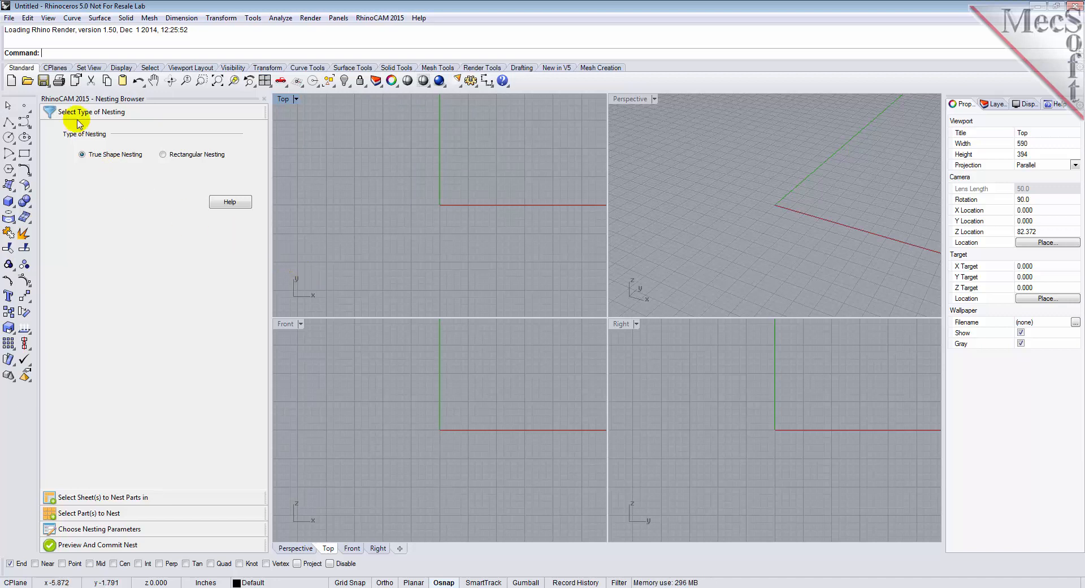
# Open the file TrueShapeNESTQuickStartTutorial.3dm from the QuickStart folder
pyautogui.click(27, 81)
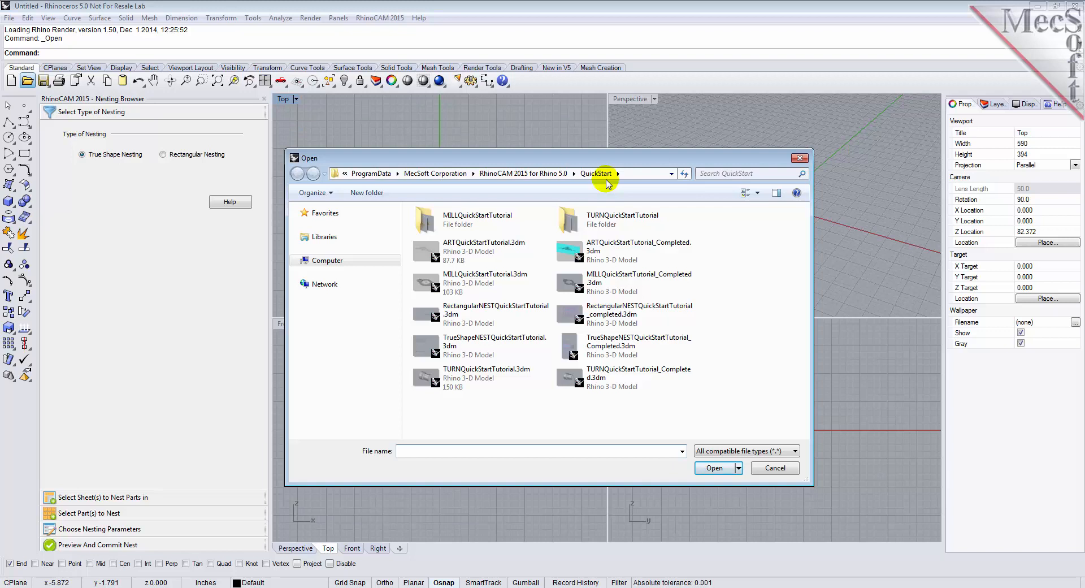
pyautogui.click(428, 339)
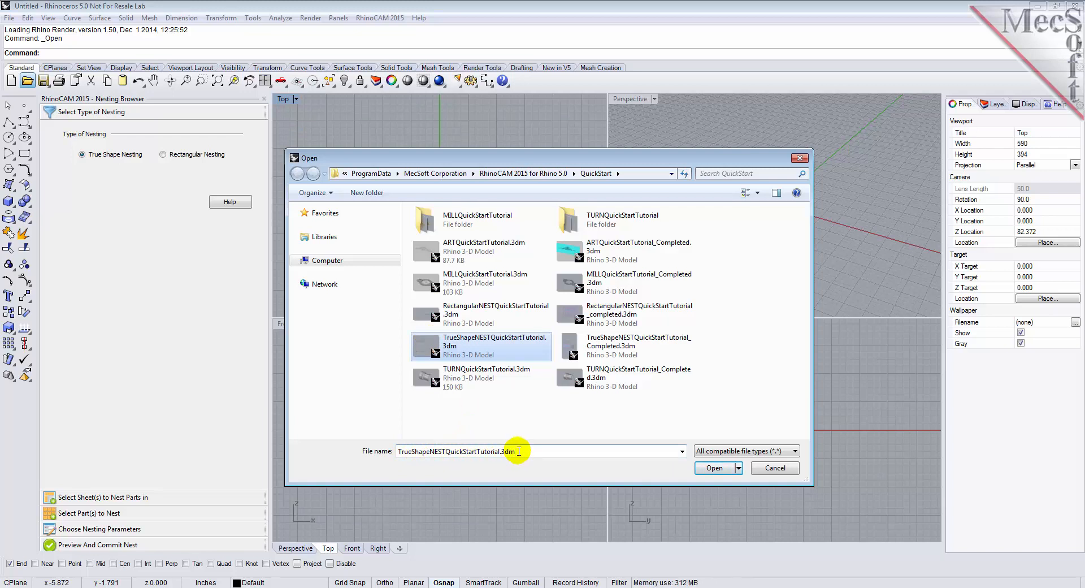
pyautogui.click(708, 469)
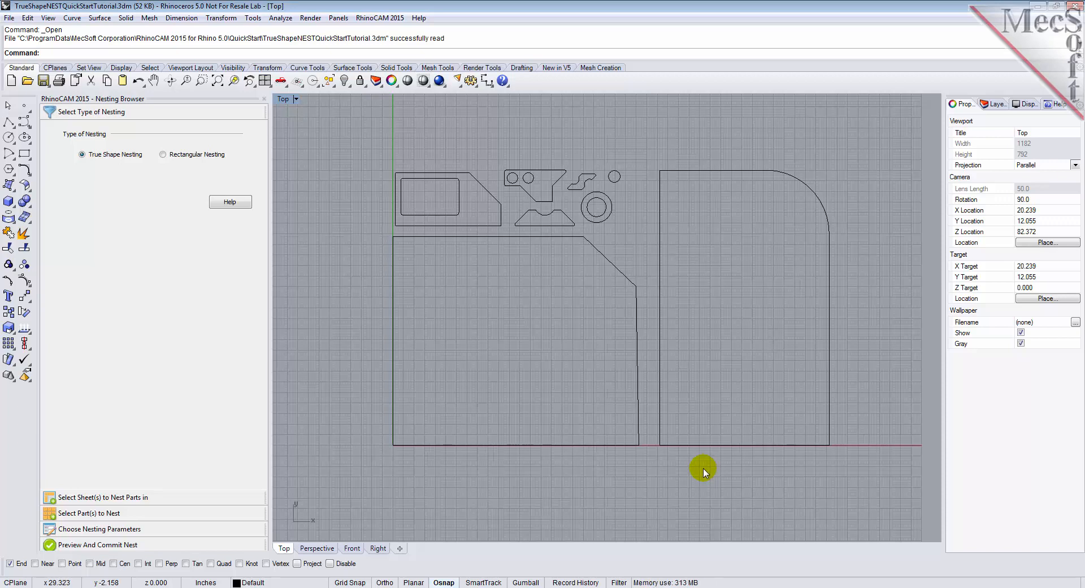
# Inspect the two large sheet outlines and the group of small part curves by selecting them, leaving nothing selected
pyautogui.click(639, 445)
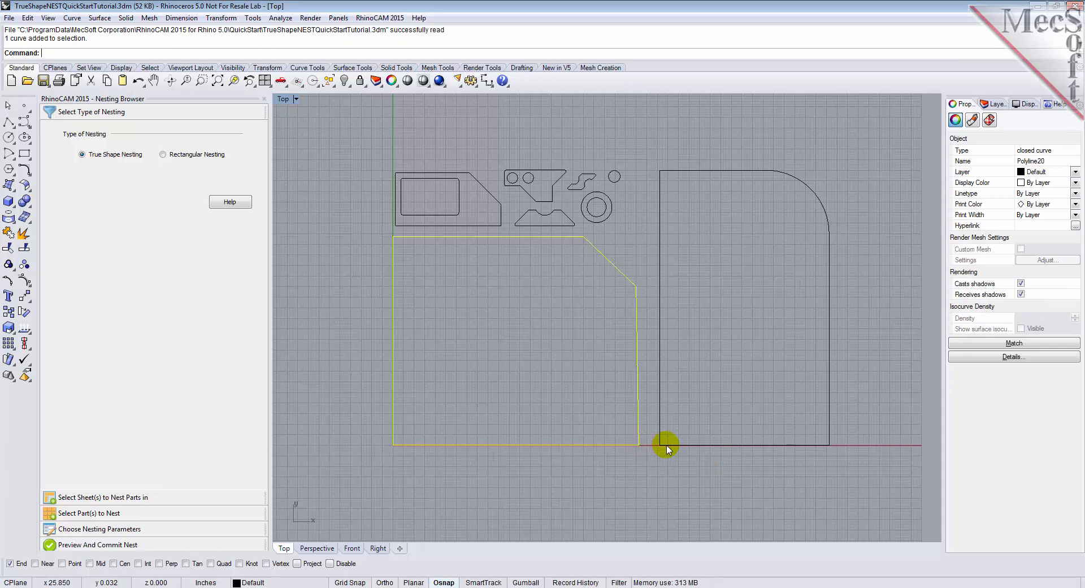
pyautogui.click(667, 445)
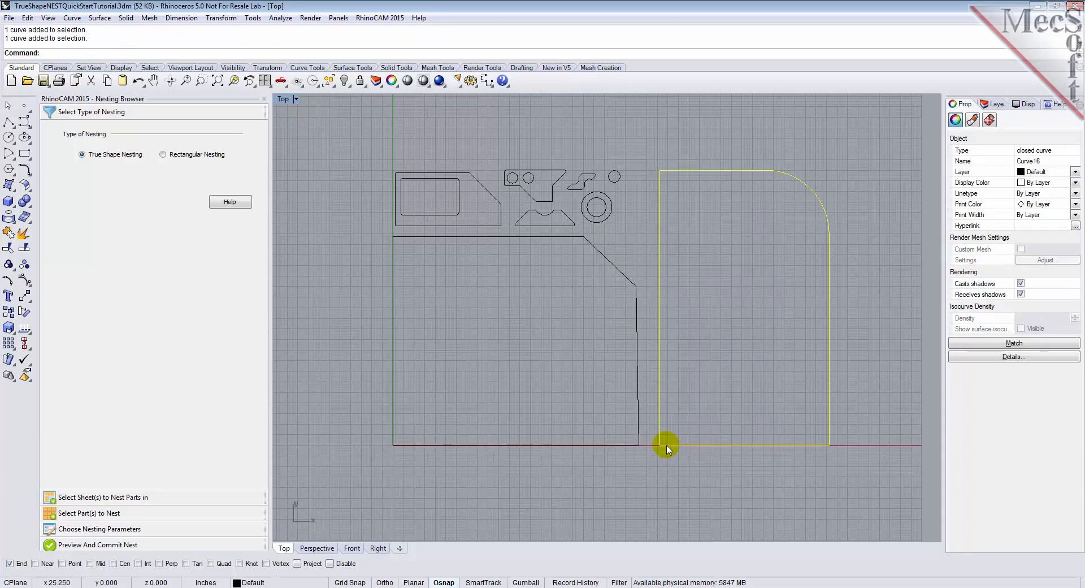
pyautogui.click(660, 459)
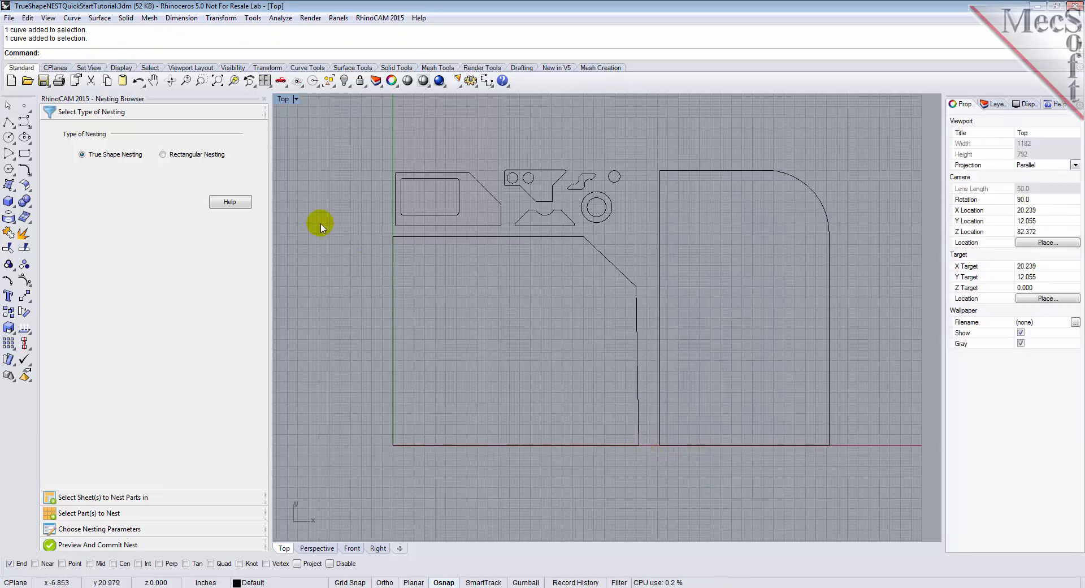
pyautogui.moveTo(354, 136); pyautogui.dragTo(628, 233)
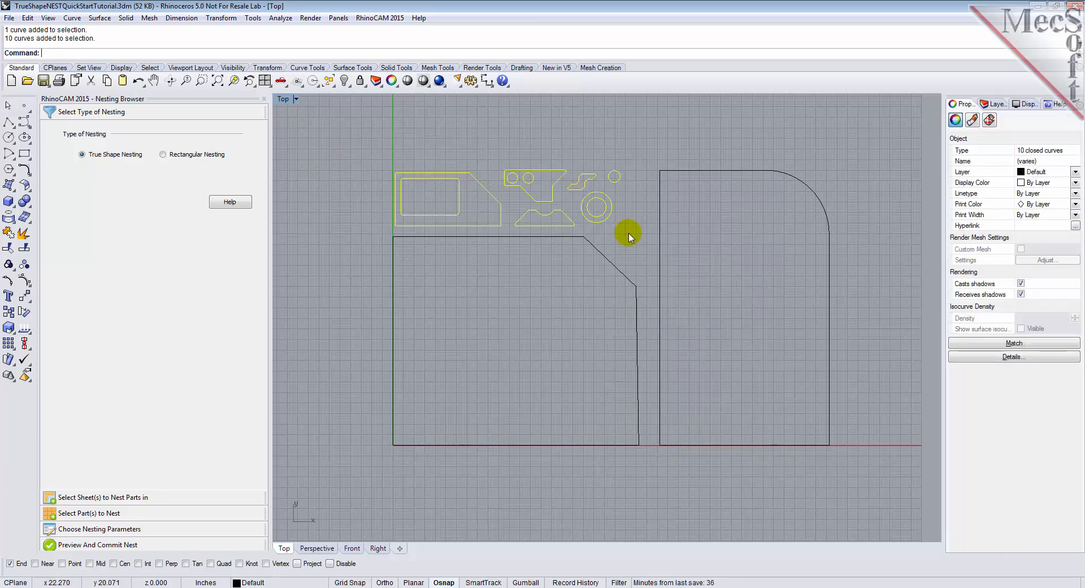
pyautogui.press('Escape')
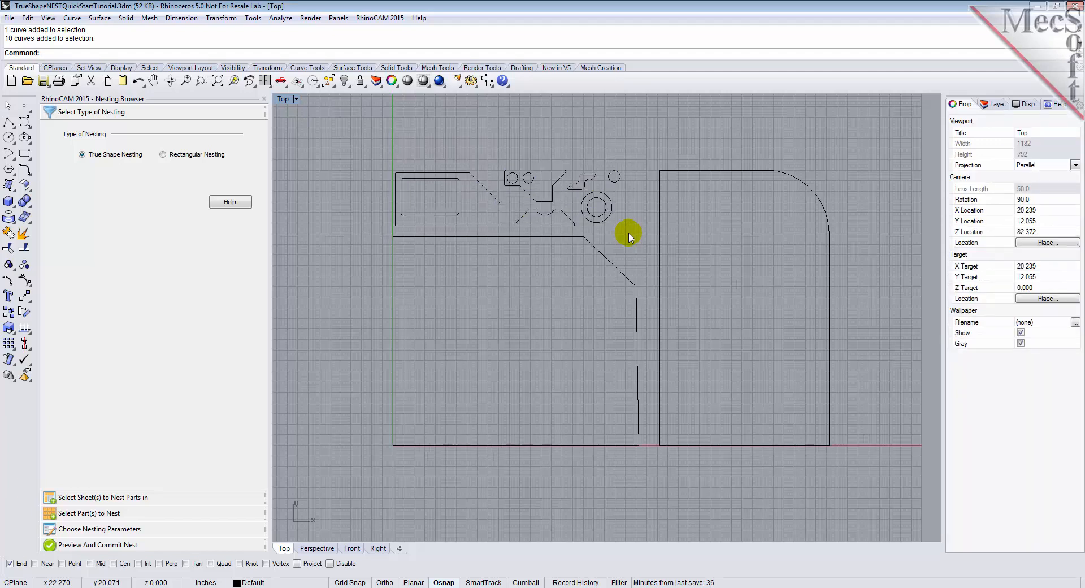
# Set the nesting type to True Shape Nesting and consult the help topic on choosing a nesting type
pyautogui.click(83, 157)
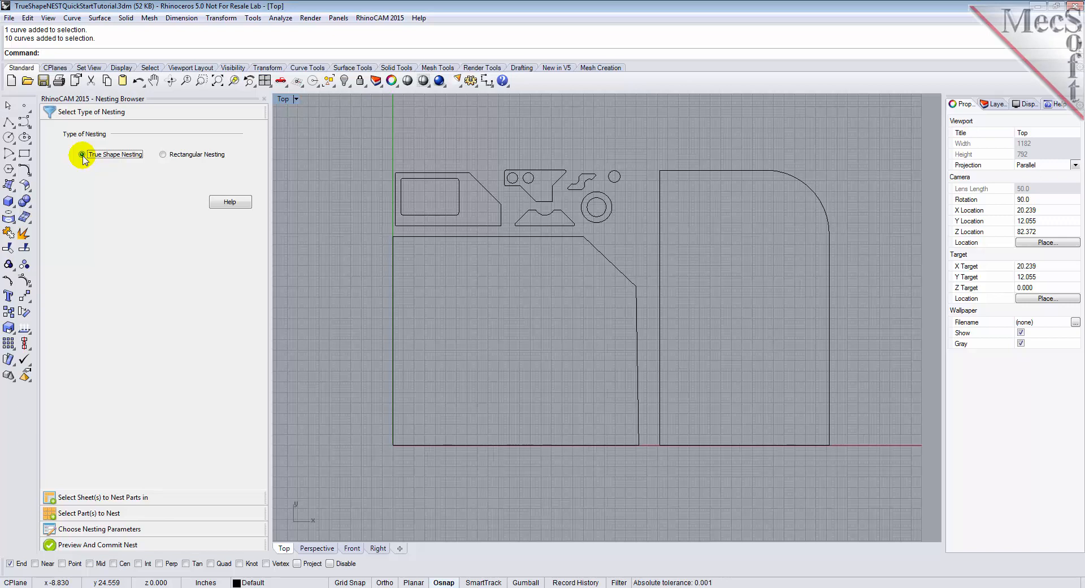
pyautogui.click(231, 204)
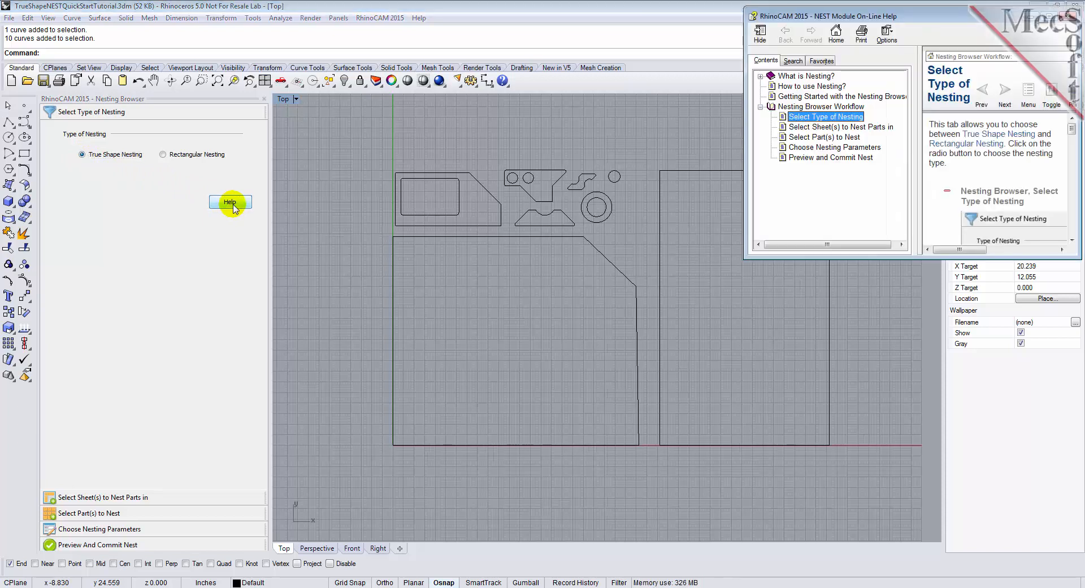
pyautogui.click(1061, 17)
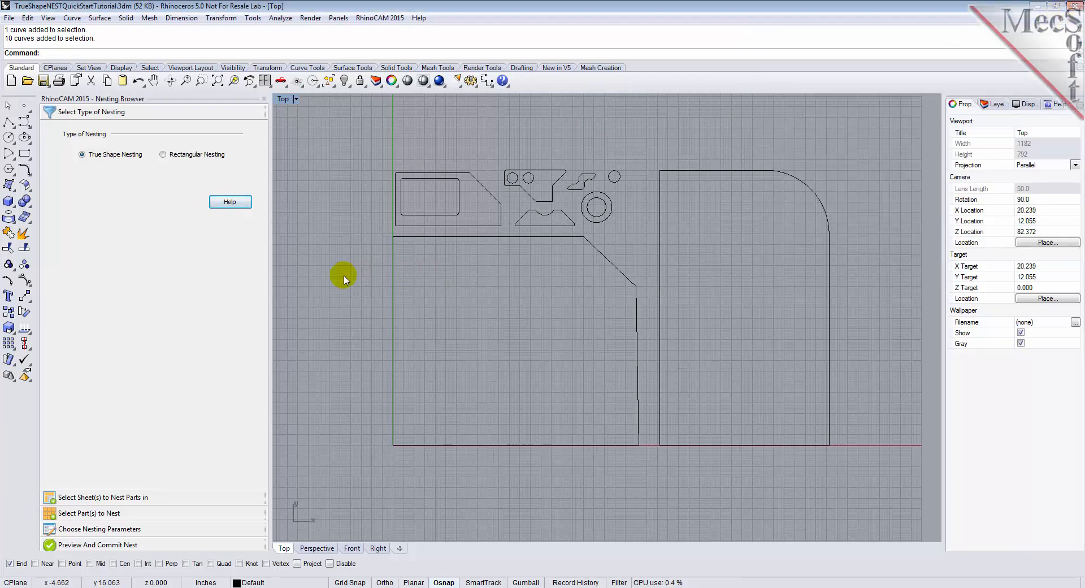
# Assign the chamfered outline and the round-cornered outline as the sheets to nest parts in
pyautogui.click(100, 498)
pyautogui.click(100, 240)
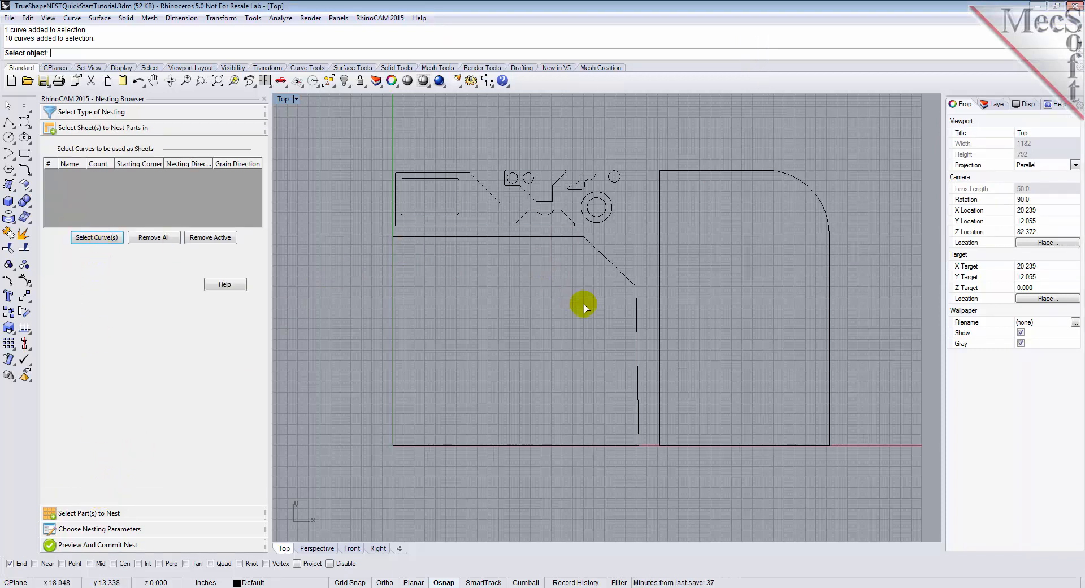
pyautogui.click(637, 324)
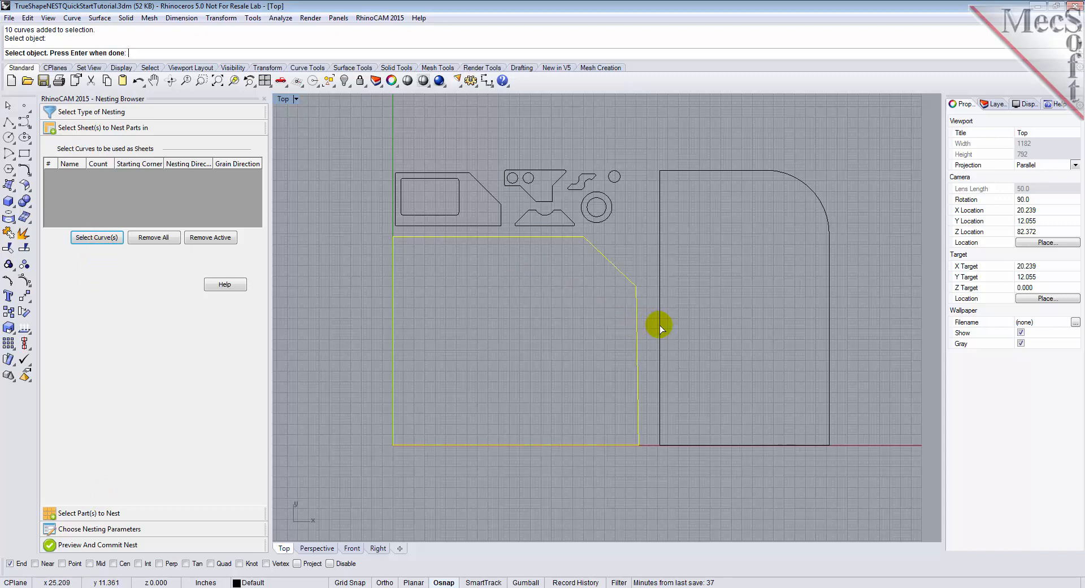
pyautogui.click(660, 327)
pyautogui.press('Return')
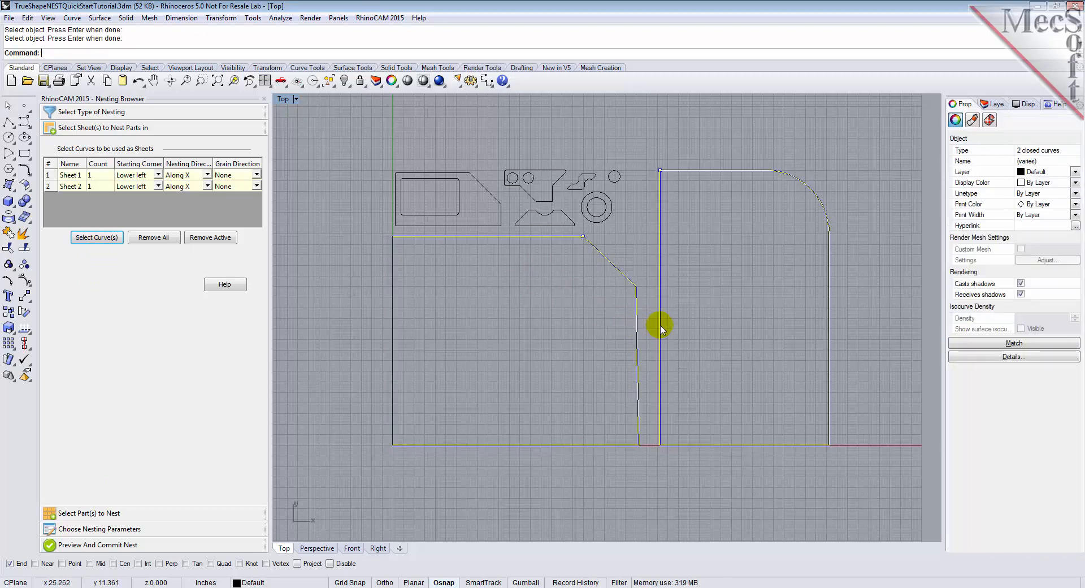
pyautogui.click(598, 327)
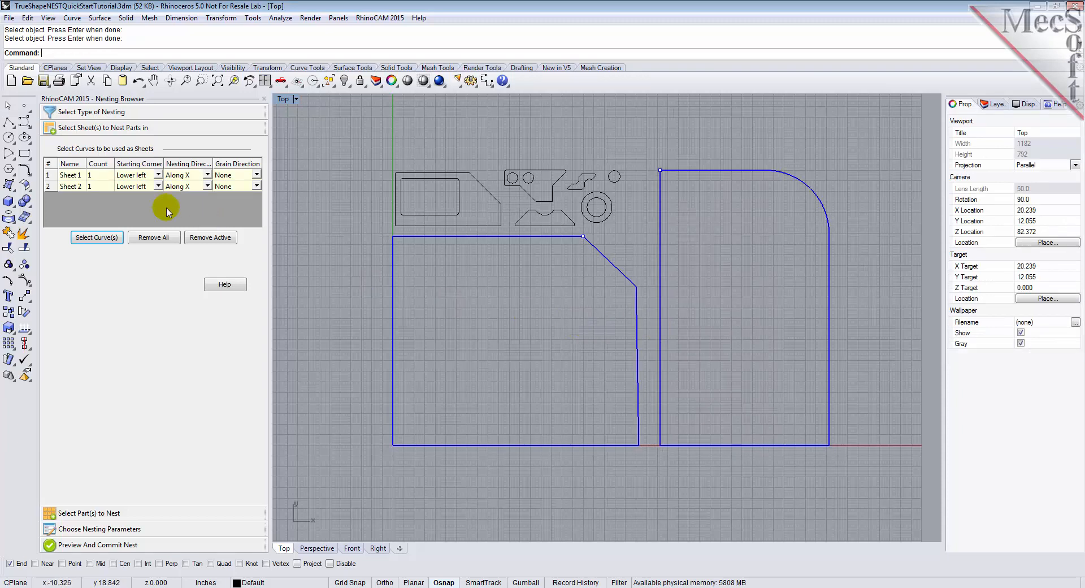
# Set the count of both Sheet 1 and Sheet 2 to 2
pyautogui.click(96, 177)
pyautogui.write('2')
pyautogui.click(97, 186)
pyautogui.write('2')
pyautogui.press('Return')
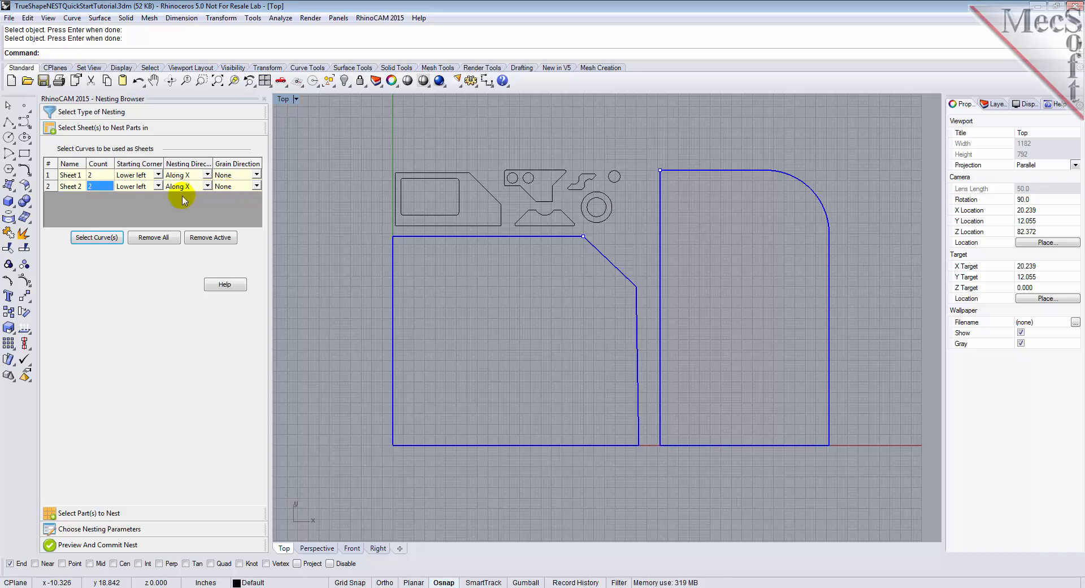
# Assign all the small curves above the chamfered sheet as the parts to nest
pyautogui.click(111, 512)
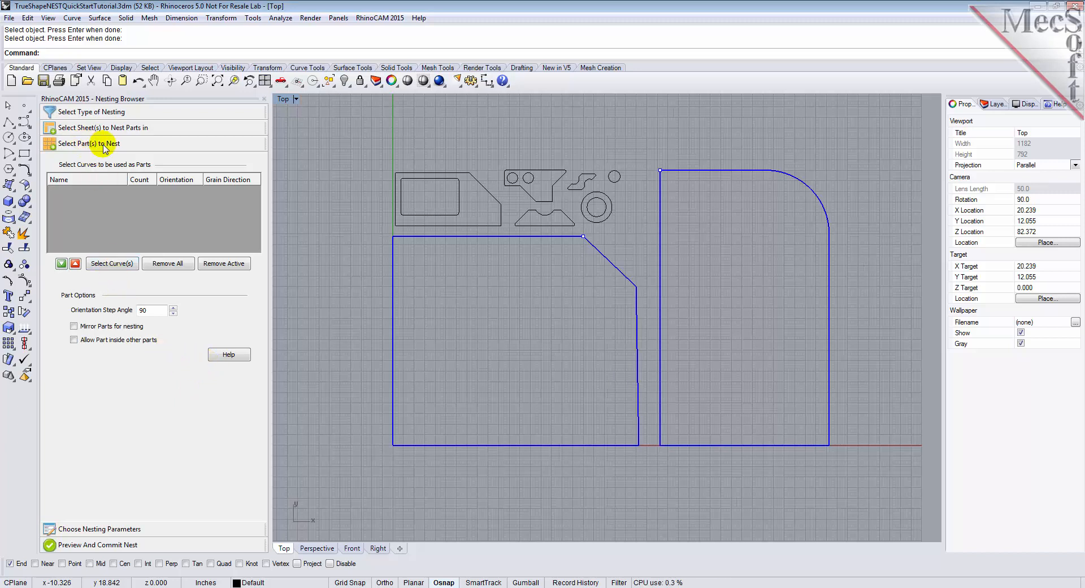
pyautogui.click(119, 267)
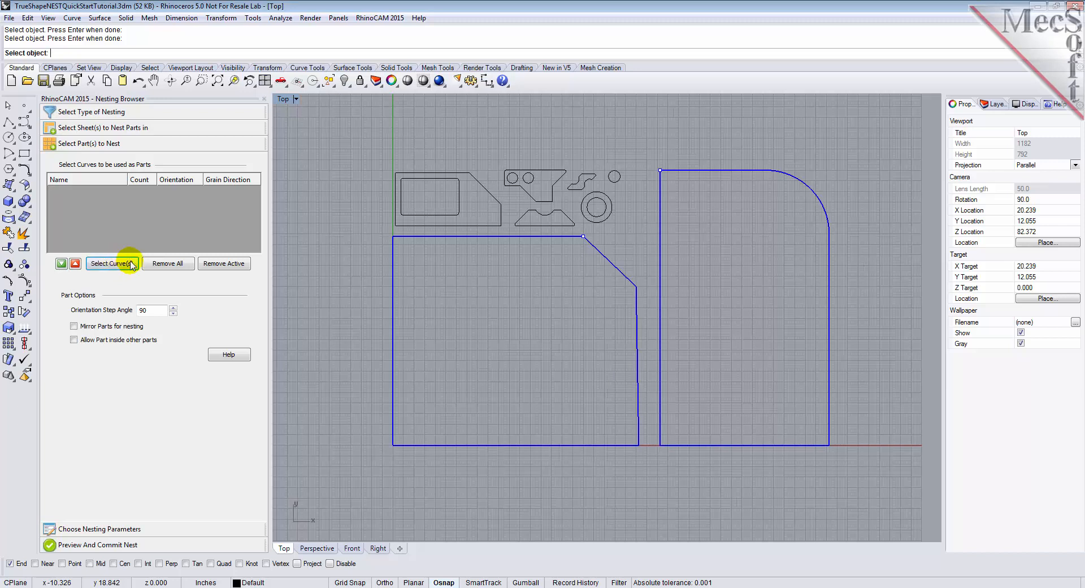
pyautogui.moveTo(365, 139); pyautogui.dragTo(634, 229)
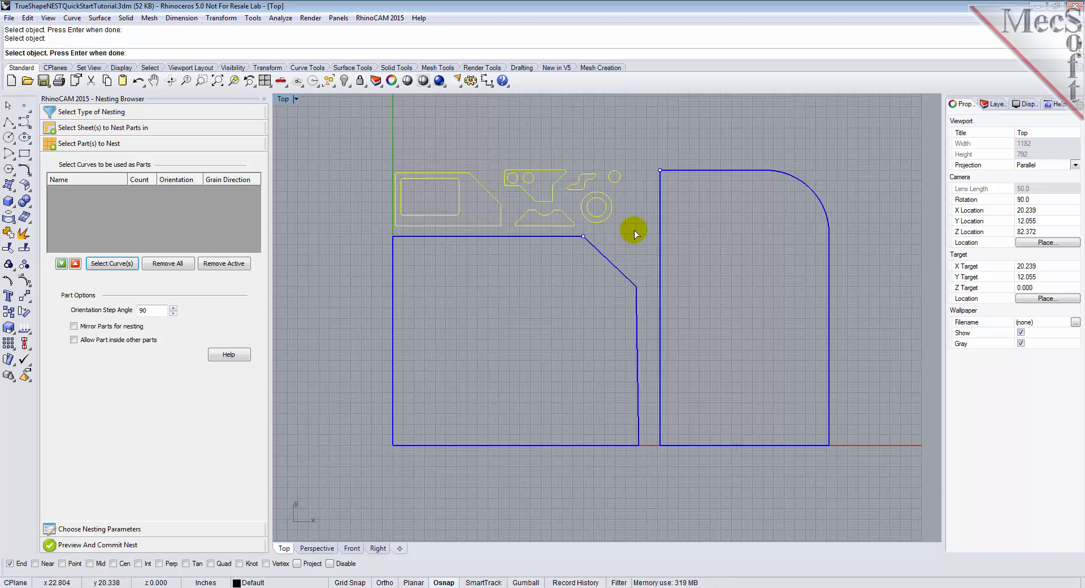
pyautogui.press('Return')
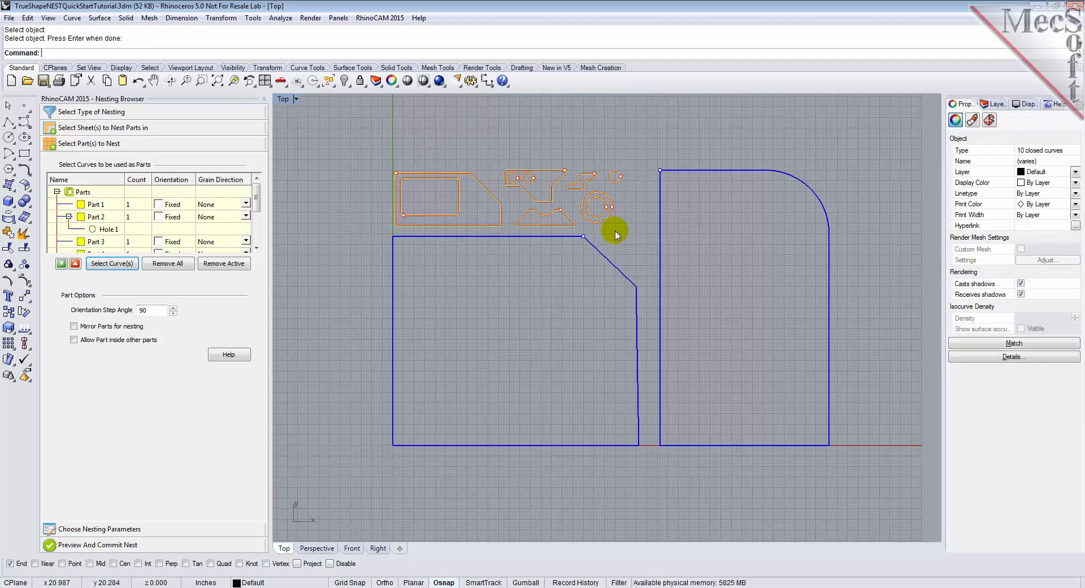
pyautogui.press('Escape')
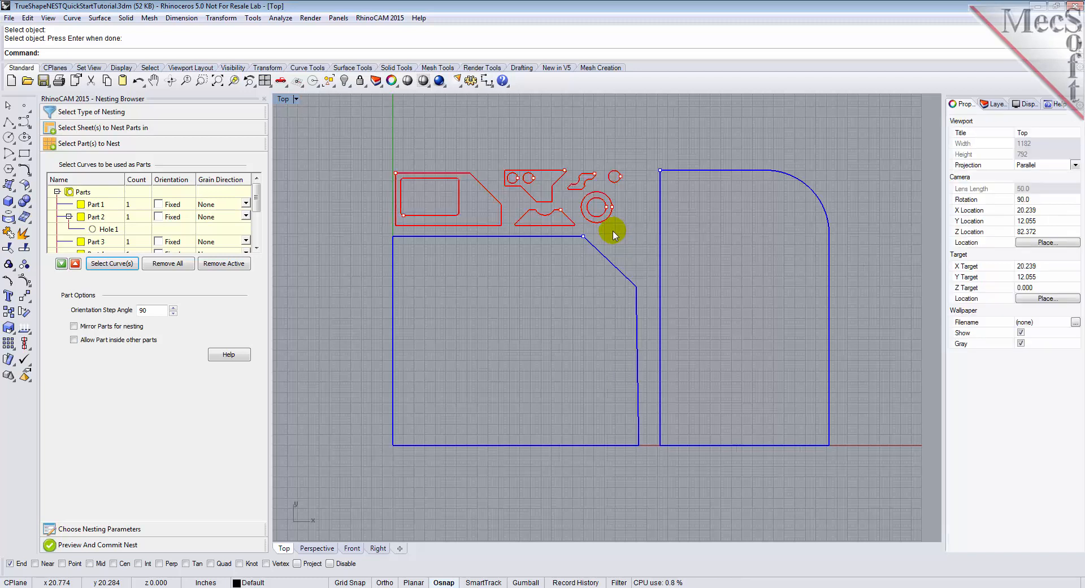
# Examine the parts list by highlighting Part 1, Part 2 with Hole 1, and Part 5 with Hole 2 and Hole 3 in the drawing
pyautogui.moveTo(258, 199)
pyautogui.mouseDown()
pyautogui.moveTo(256, 236)
pyautogui.moveTo(258, 202)
pyautogui.mouseUp()
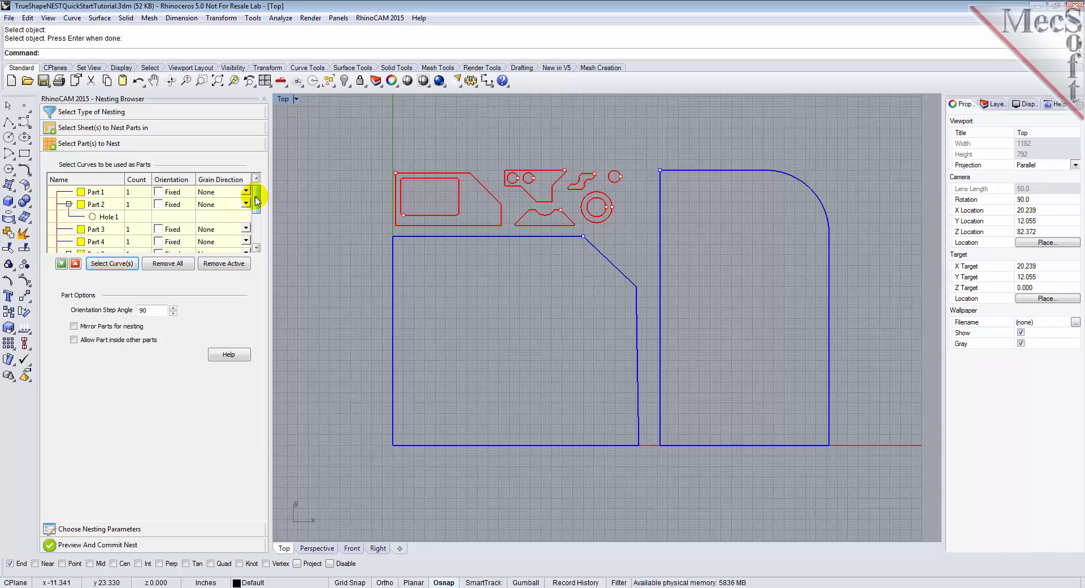
pyautogui.click(105, 193)
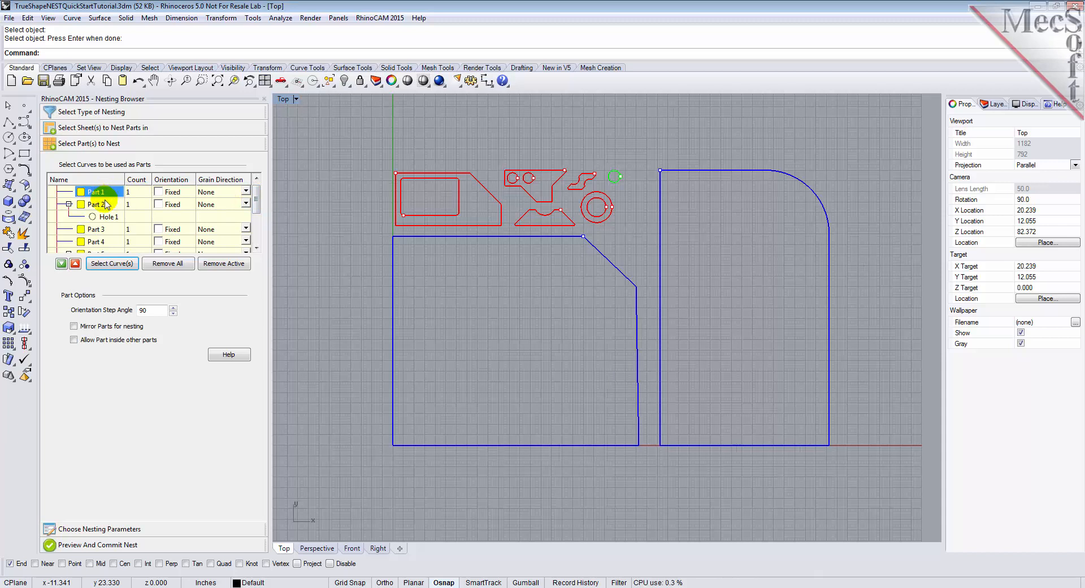
pyautogui.click(108, 207)
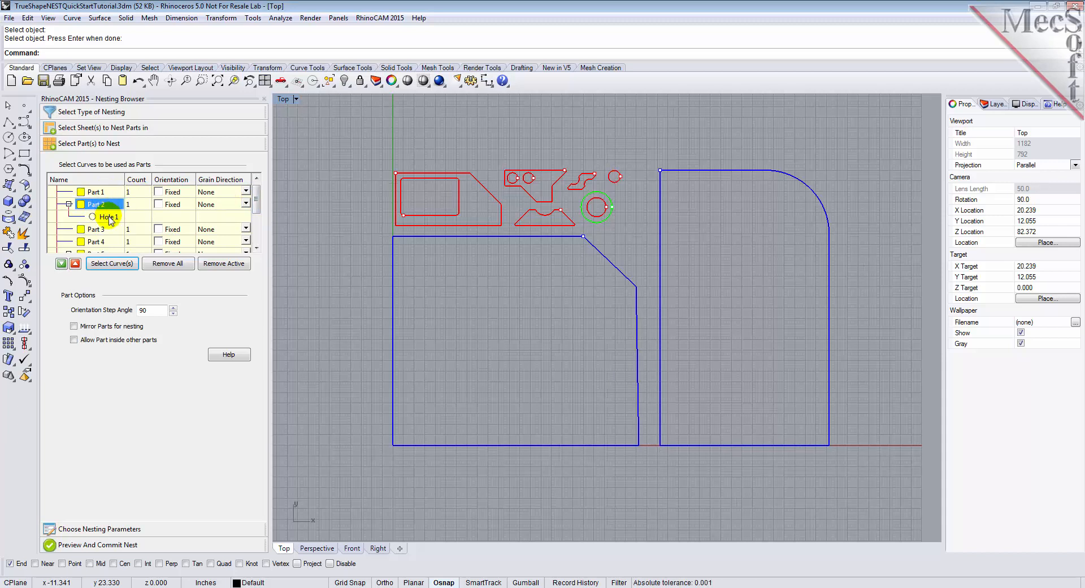
pyautogui.click(109, 218)
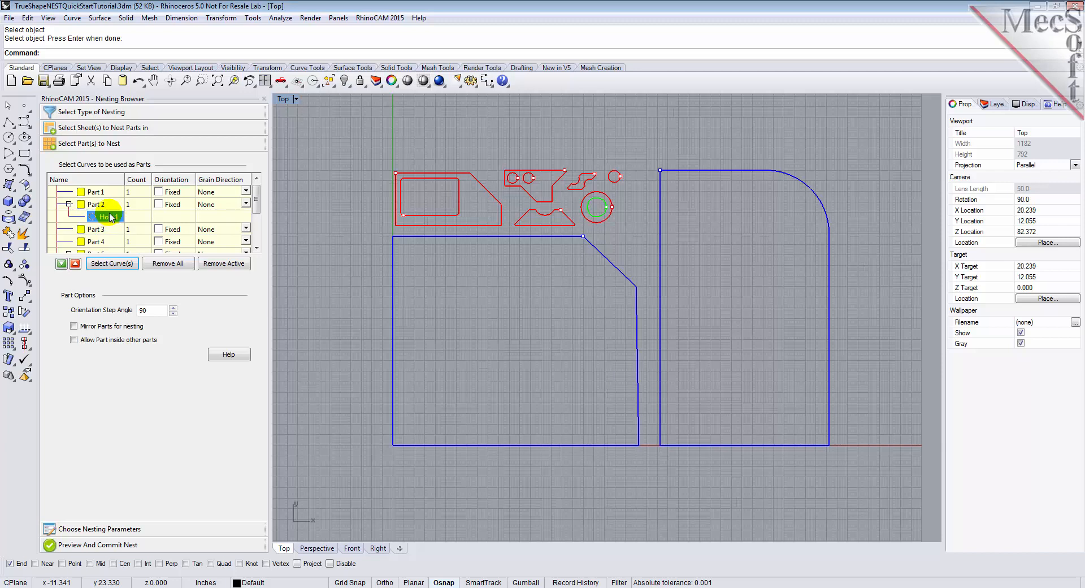
pyautogui.click(108, 207)
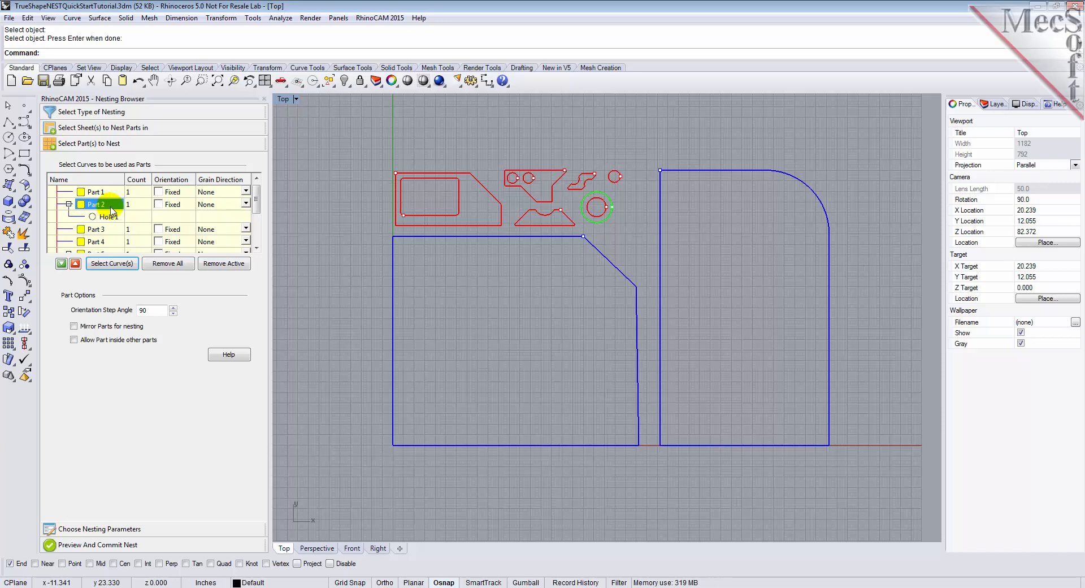
pyautogui.moveTo(256, 207); pyautogui.dragTo(257, 245)
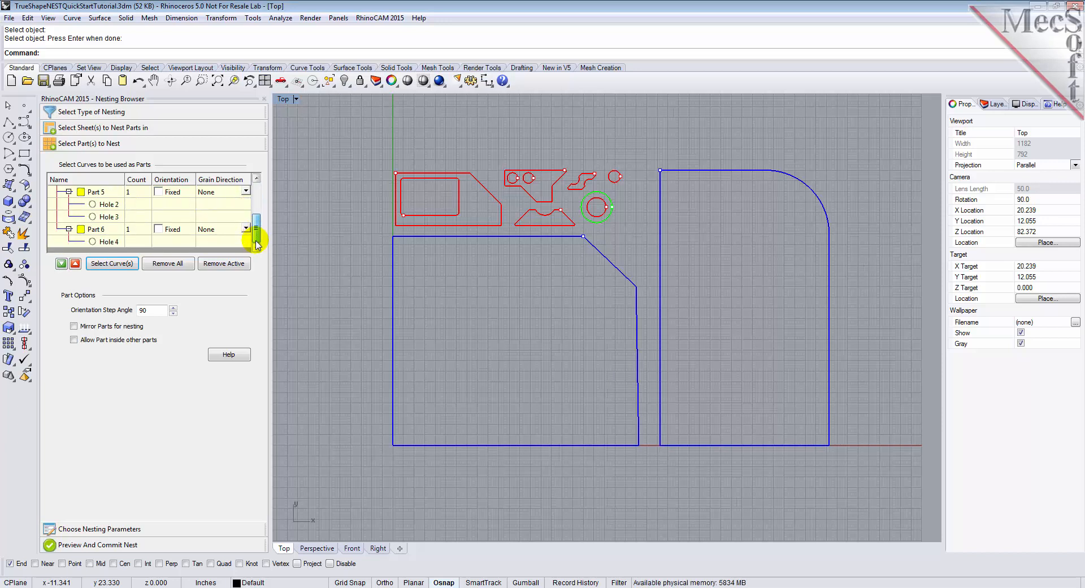
pyautogui.click(95, 195)
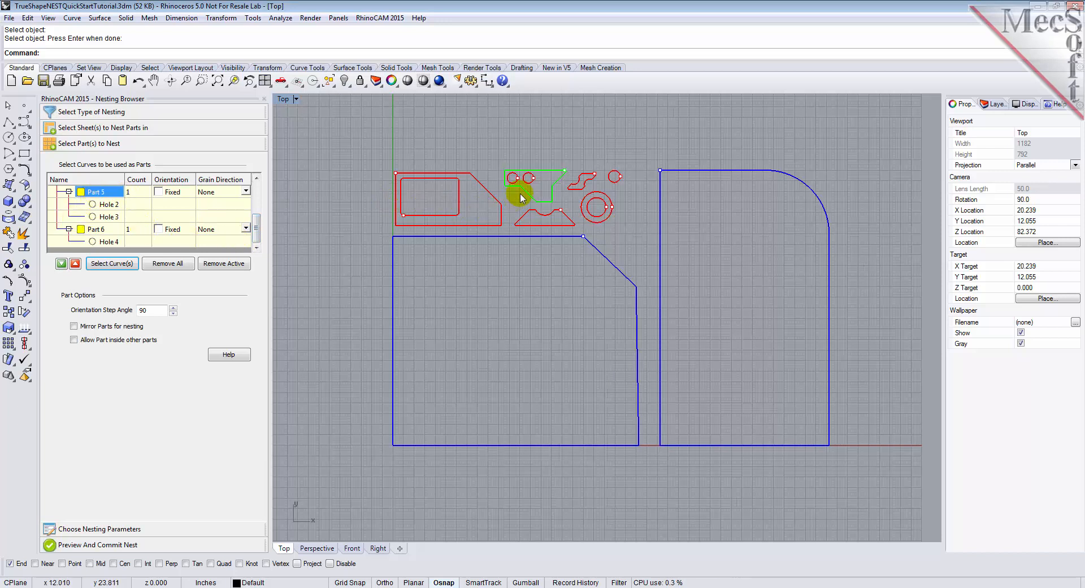
pyautogui.click(113, 204)
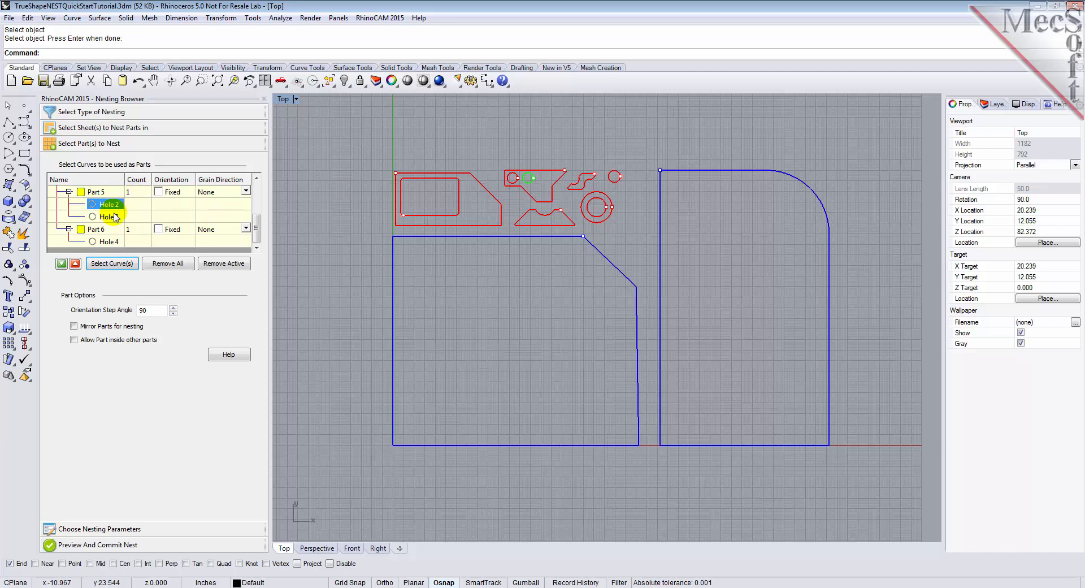
pyautogui.click(116, 217)
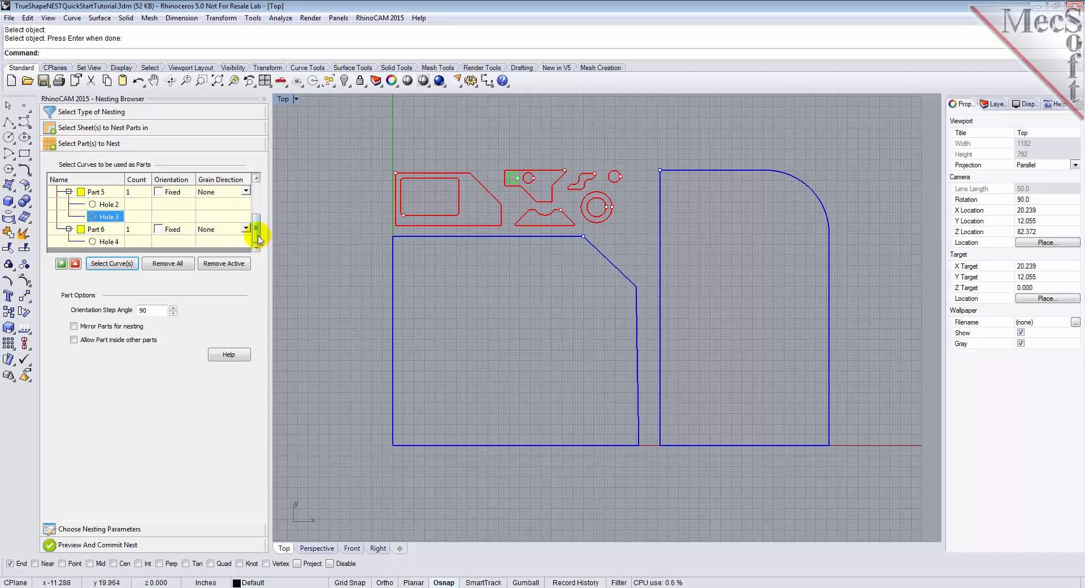
pyautogui.moveTo(258, 236); pyautogui.dragTo(259, 225)
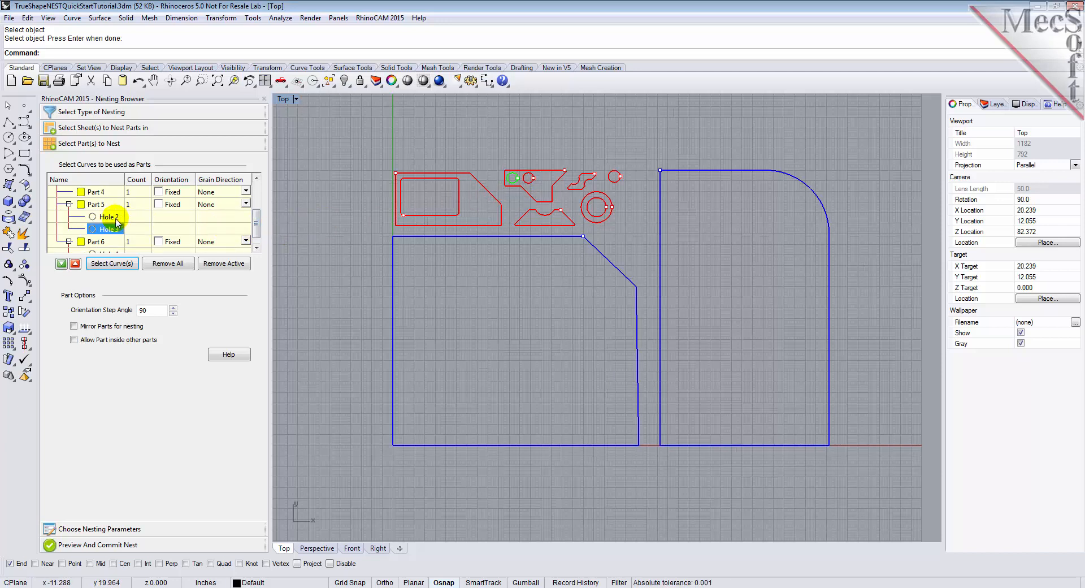
pyautogui.click(118, 230)
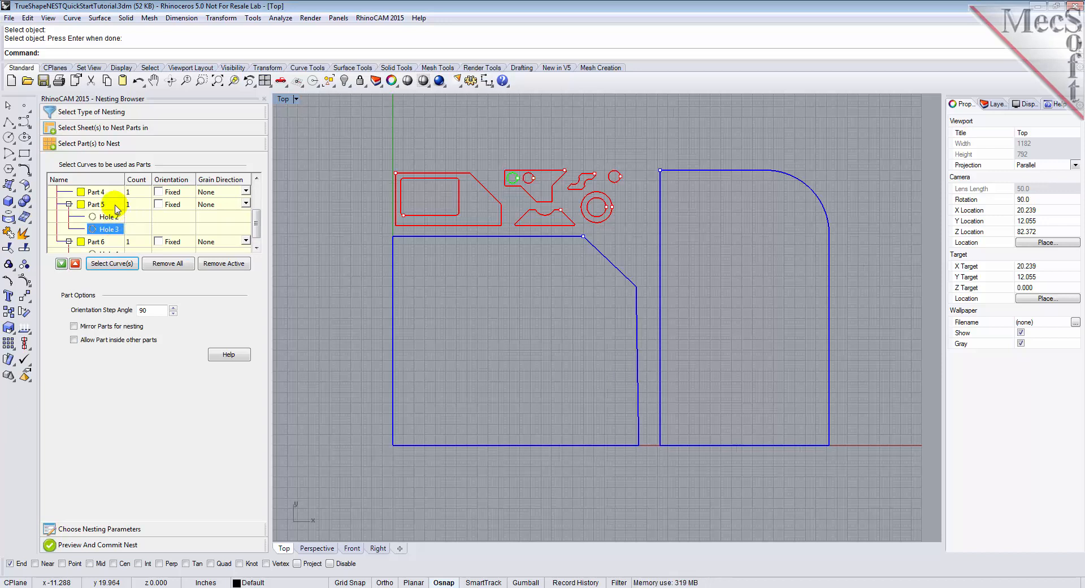
# Set the nesting counts of Part 1 to 50, Part 2 to 32 and Part 3 to 16
pyautogui.click(116, 206)
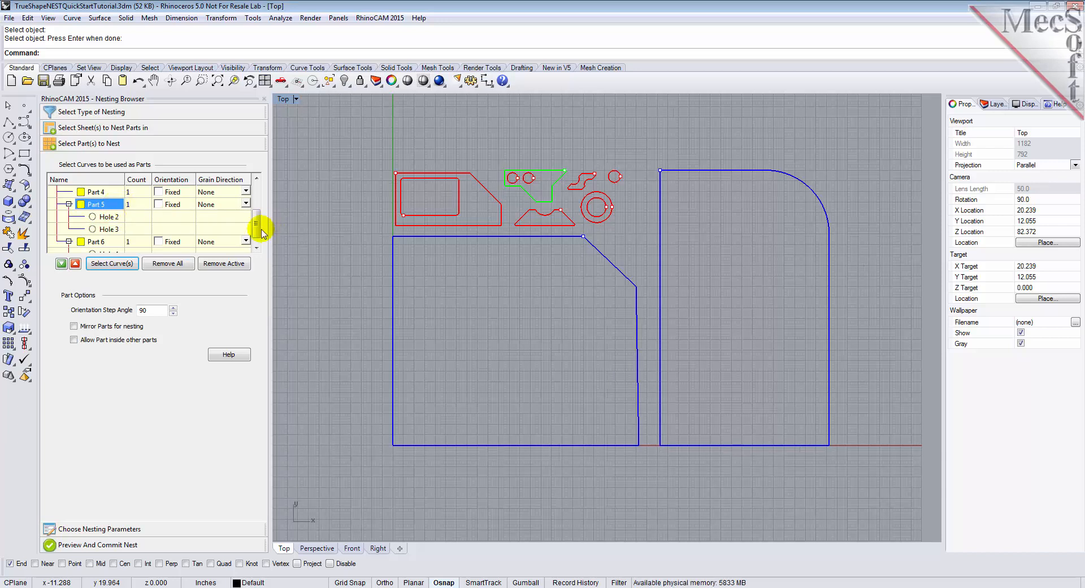
pyautogui.moveTo(259, 234); pyautogui.dragTo(272, 199)
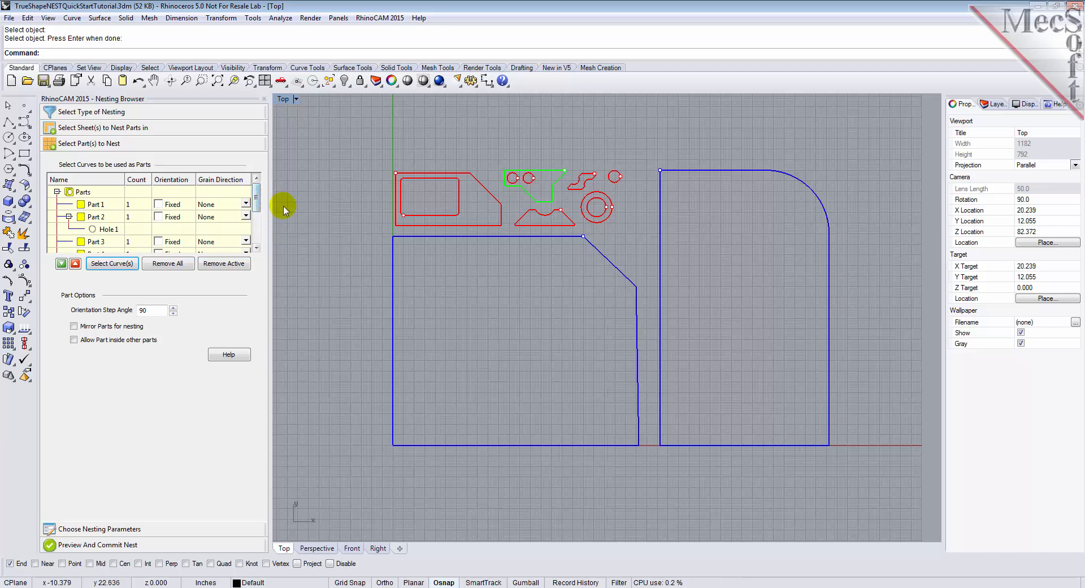
pyautogui.click(135, 204)
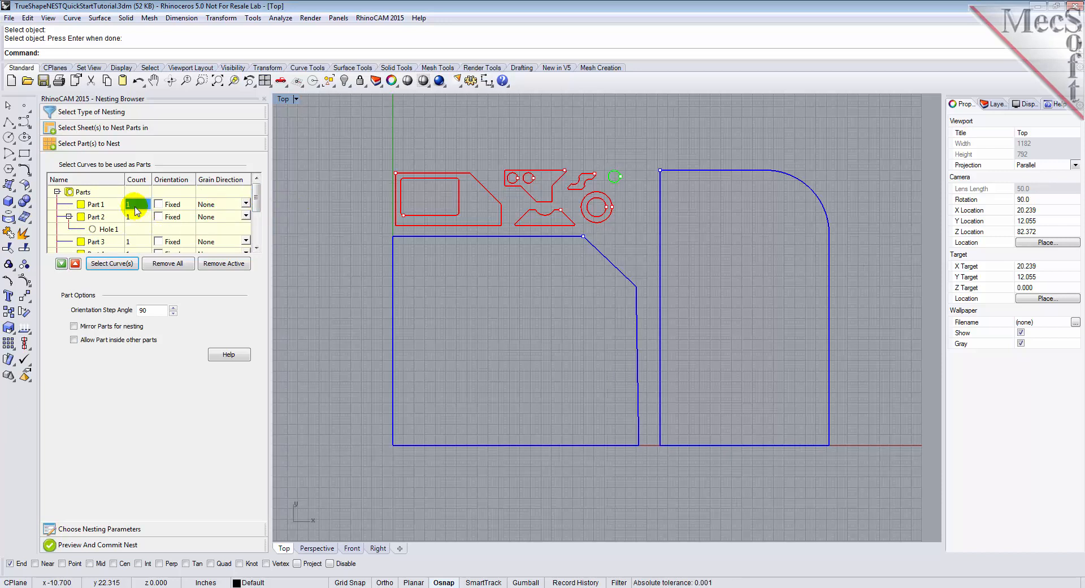
pyautogui.write('50')
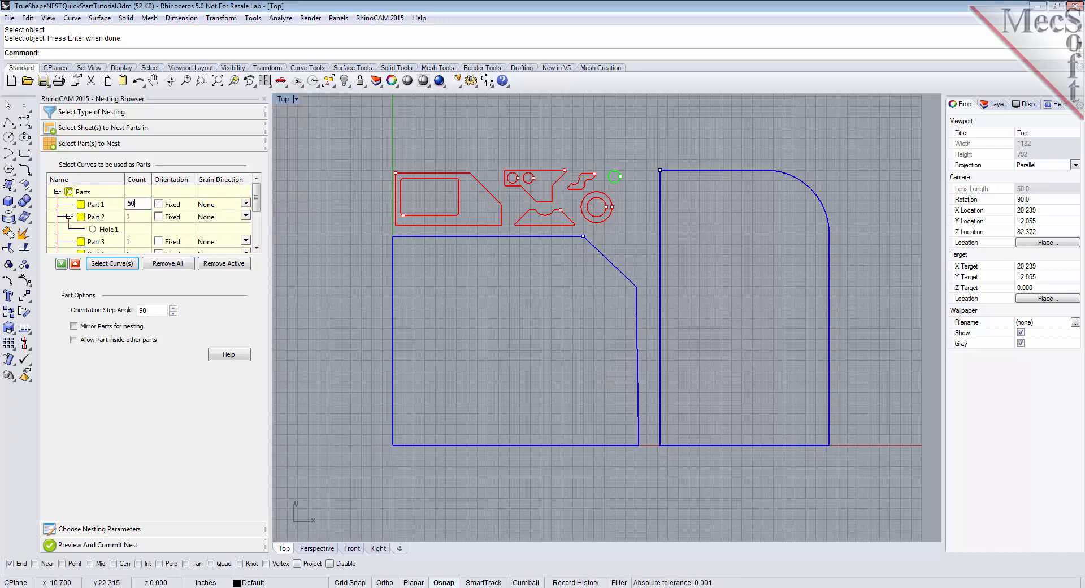
pyautogui.click(110, 221)
pyautogui.click(135, 220)
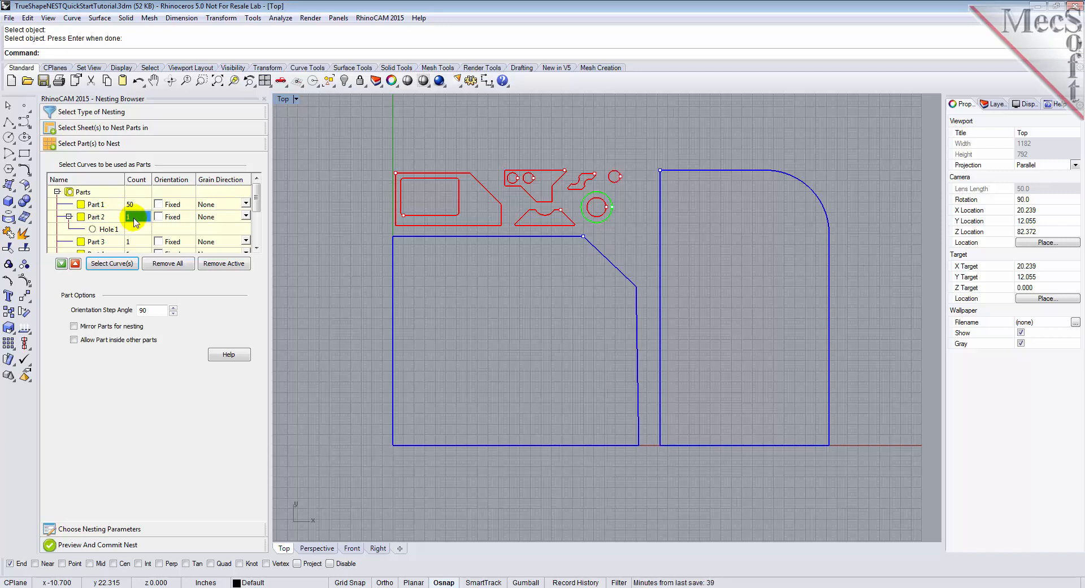
pyautogui.write('32')
pyautogui.click(112, 241)
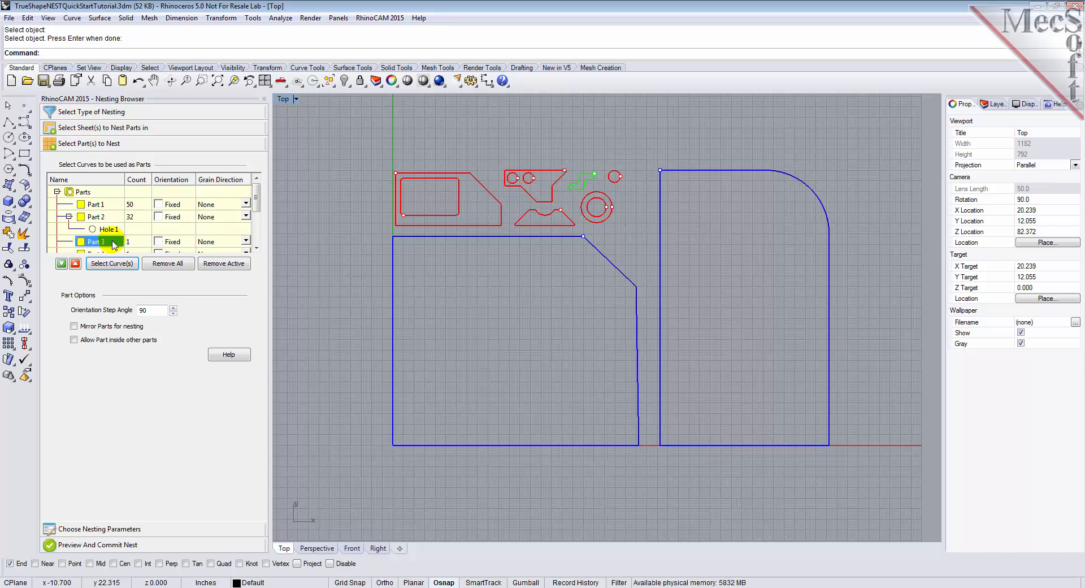
pyautogui.click(137, 243)
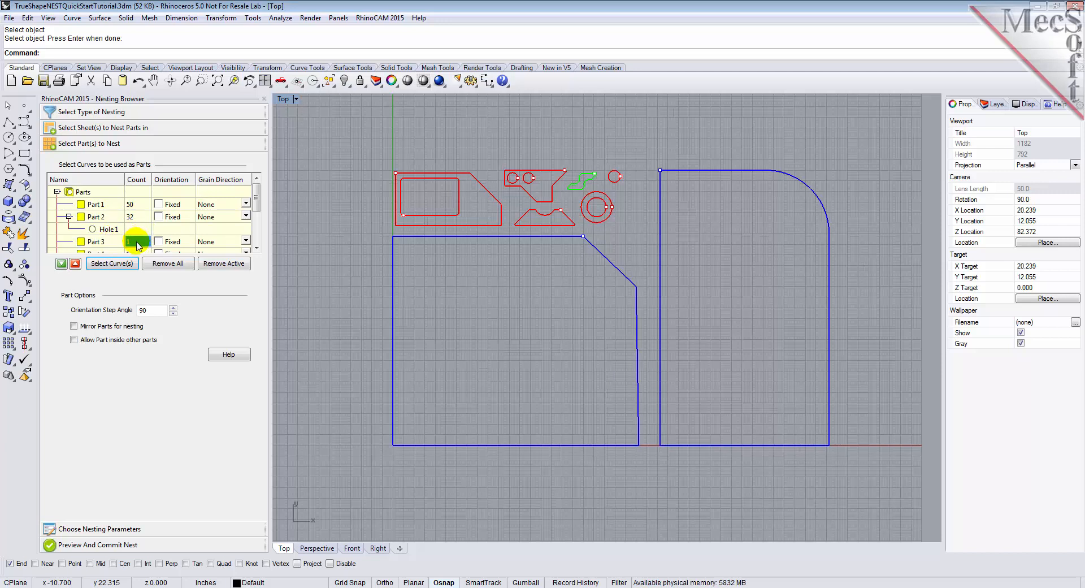
pyautogui.write('16')
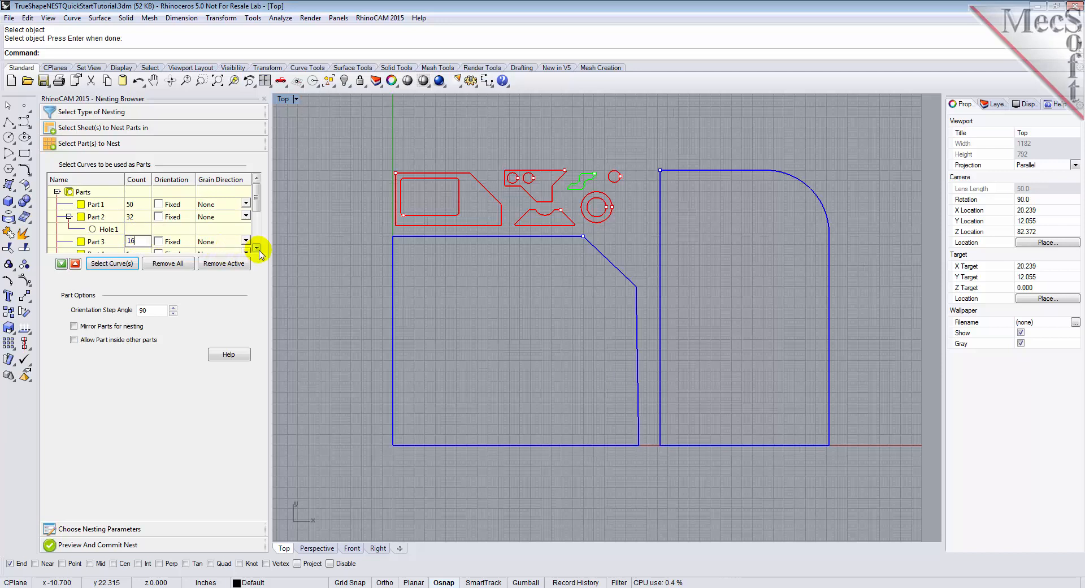
# Set the nesting count of Part 4 to 16 and of Part 5 to 15
pyautogui.click(256, 247)
pyautogui.click(135, 229)
pyautogui.click(138, 231)
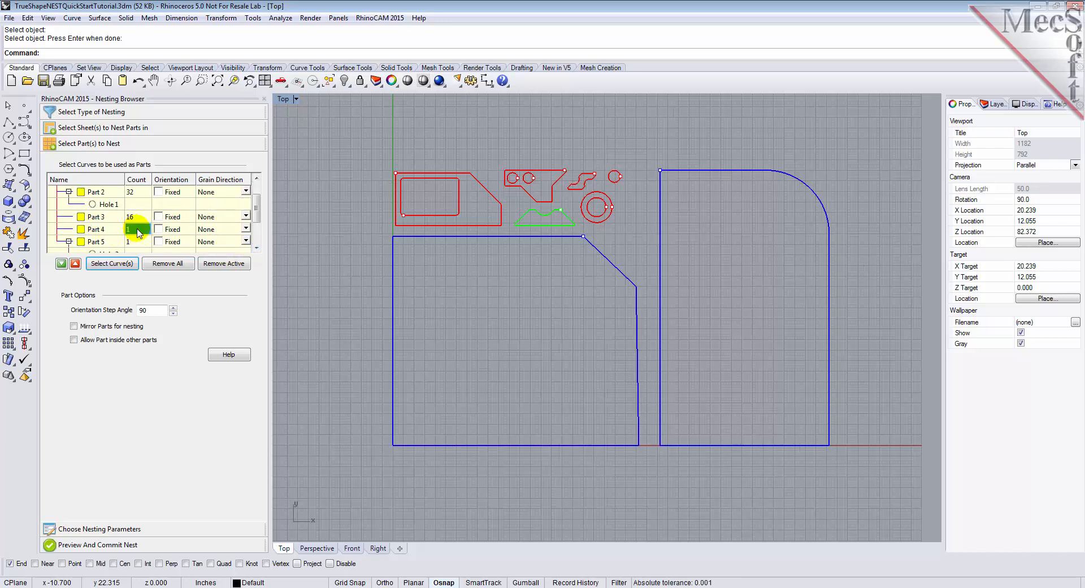
pyautogui.write('16')
pyautogui.click(135, 242)
pyautogui.click(136, 243)
pyautogui.write('15')
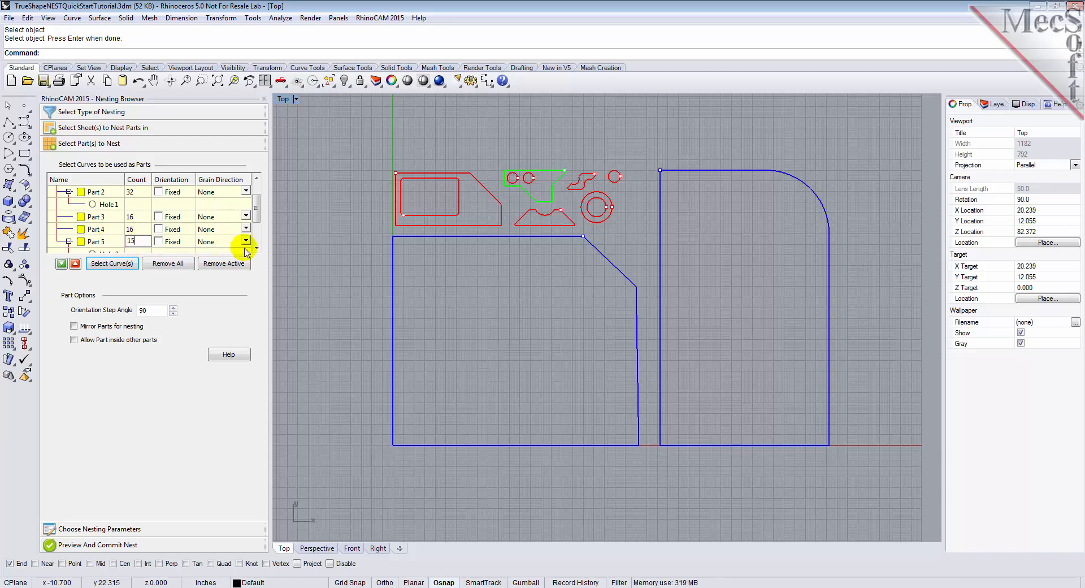
# Set the count of Part 6 to 6 and highlight that part in the drawing
pyautogui.click(257, 247)
pyautogui.click(257, 247)
pyautogui.click(256, 247)
pyautogui.click(256, 247)
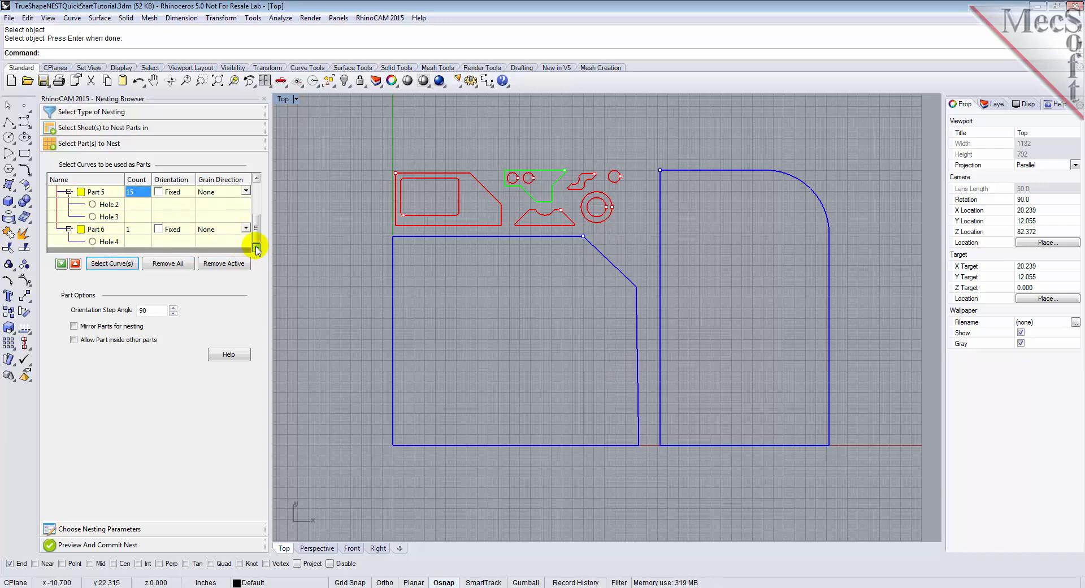
pyautogui.click(137, 229)
pyautogui.click(137, 230)
pyautogui.write('6')
pyautogui.click(105, 231)
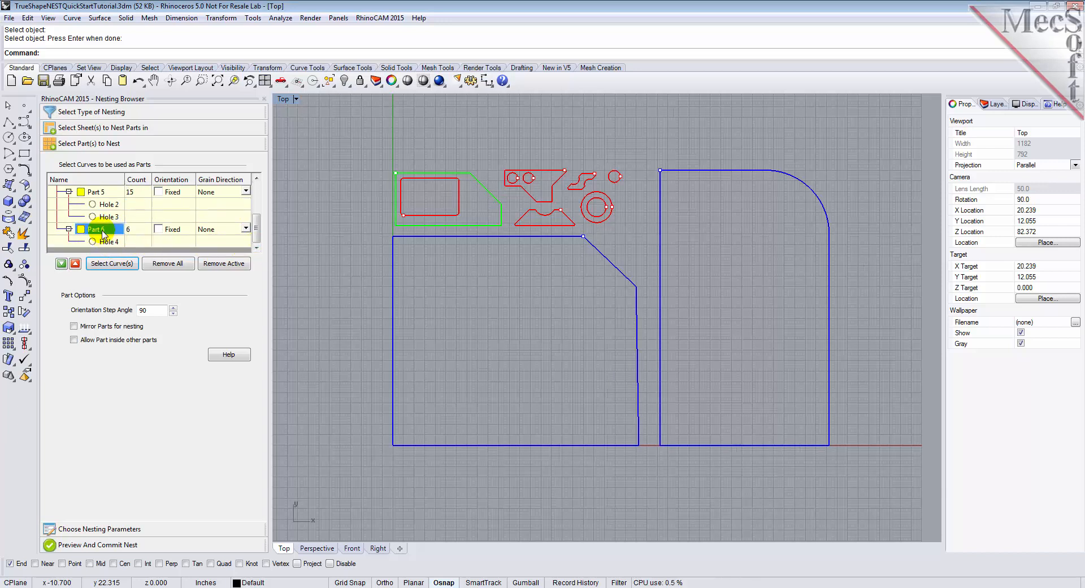
# Set the orientation step angle to 45, and allow parts to be mirrored and placed inside other parts
pyautogui.doubleClick(141, 311)
pyautogui.write('45')
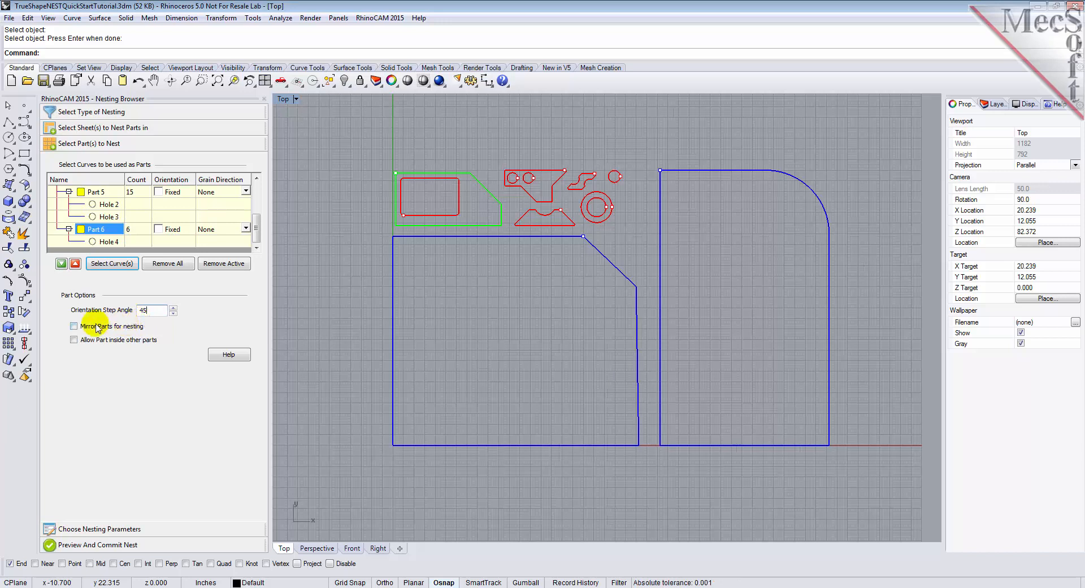
pyautogui.click(73, 326)
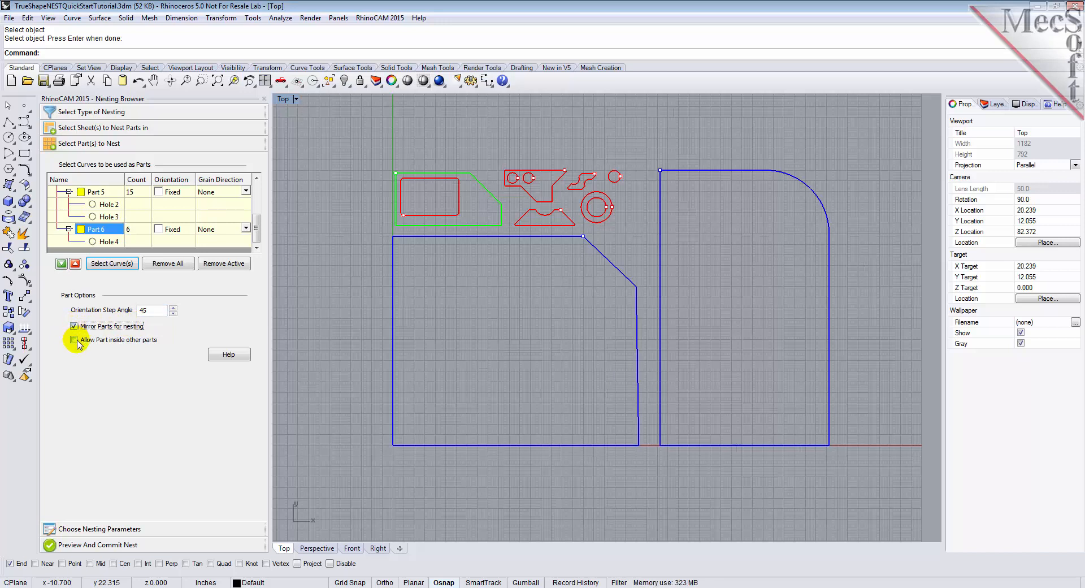
pyautogui.click(75, 341)
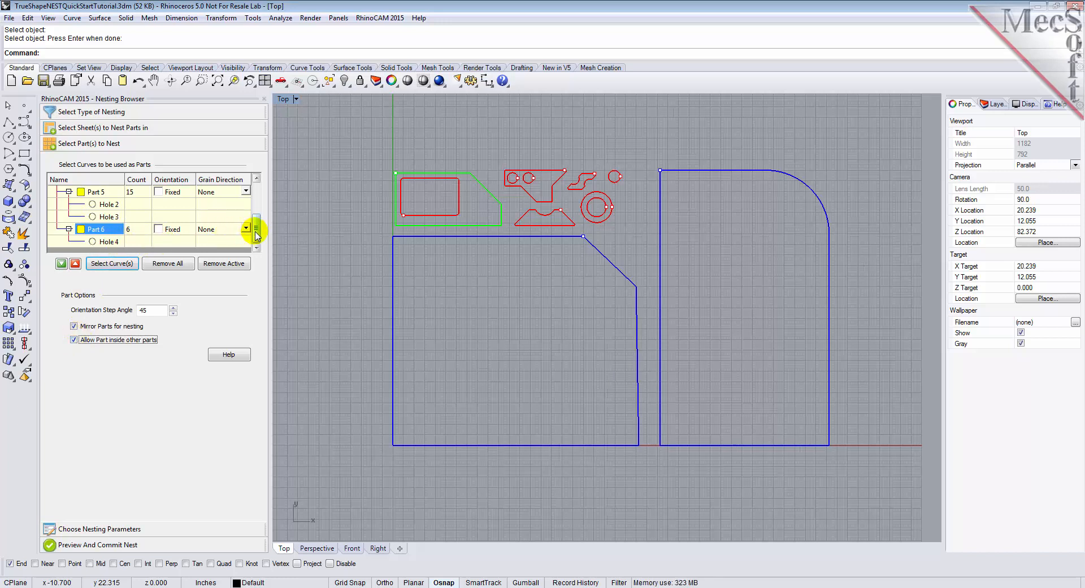
# Fix the orientation of Part 4 so it is not rotated during nesting
pyautogui.moveTo(257, 235); pyautogui.dragTo(258, 218)
pyautogui.click(104, 204)
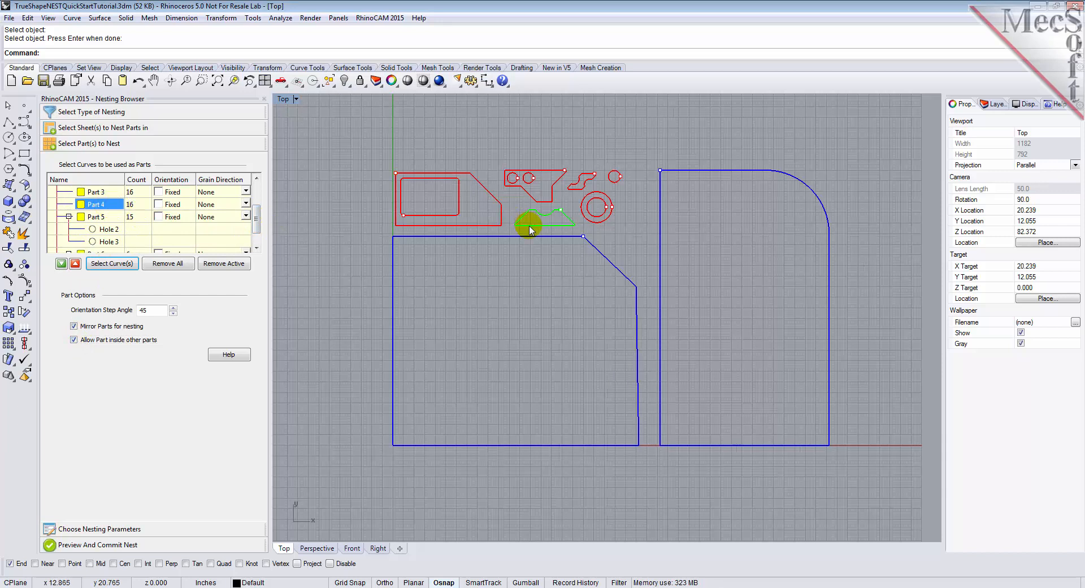
pyautogui.click(159, 206)
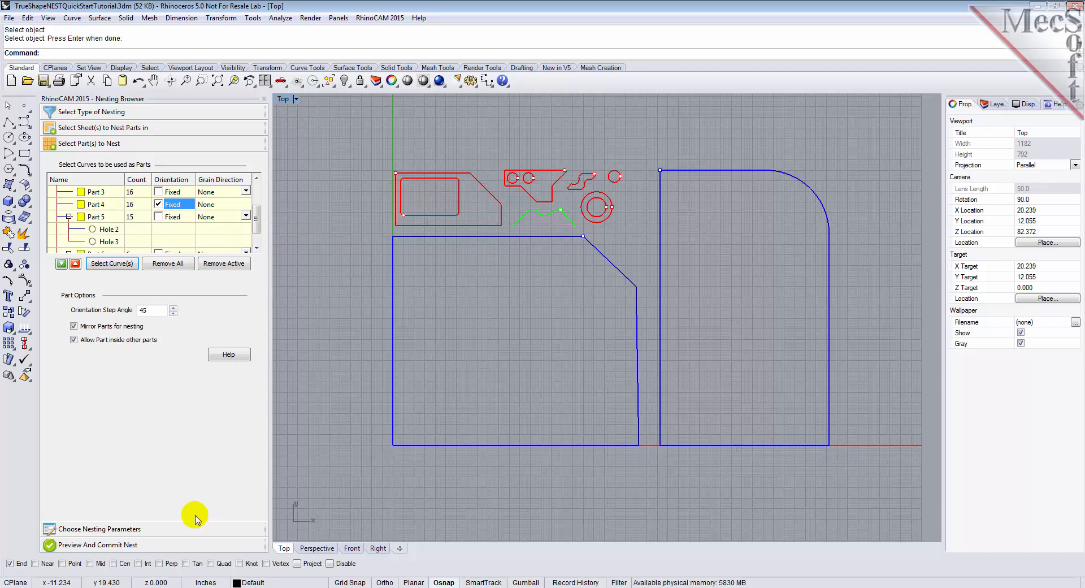
# Set the nesting distances to 0.15 from part to part and 0.25 from part to sheet
pyautogui.click(189, 531)
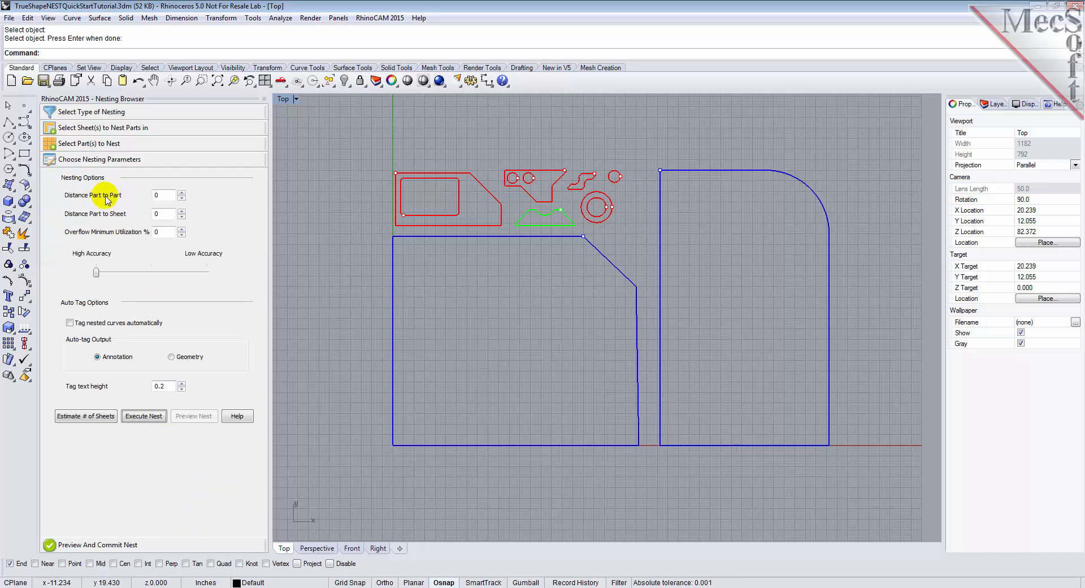
pyautogui.click(166, 196)
pyautogui.write('.15')
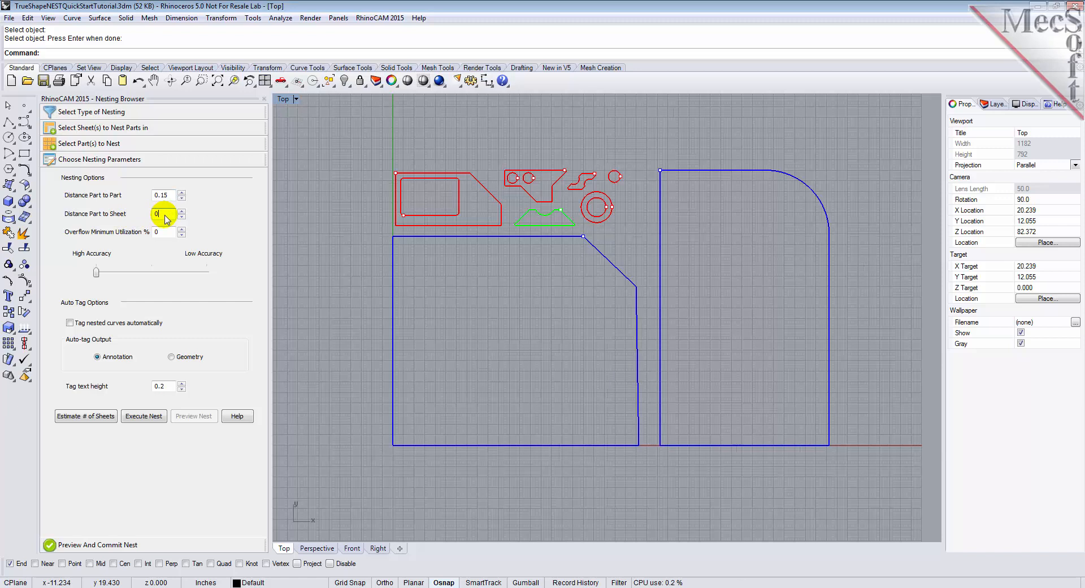
pyautogui.write('.25')
# Execute the nest and preview the layouts of Sheet 1-1, Sheet 1-2 and Sheet 2-1
pyautogui.click(148, 418)
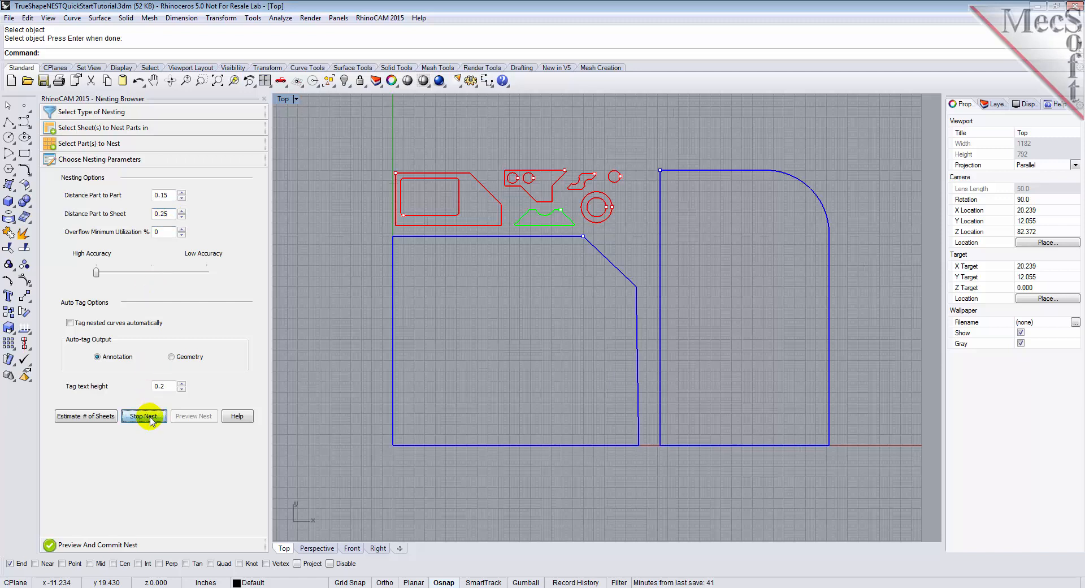
pyautogui.click(194, 416)
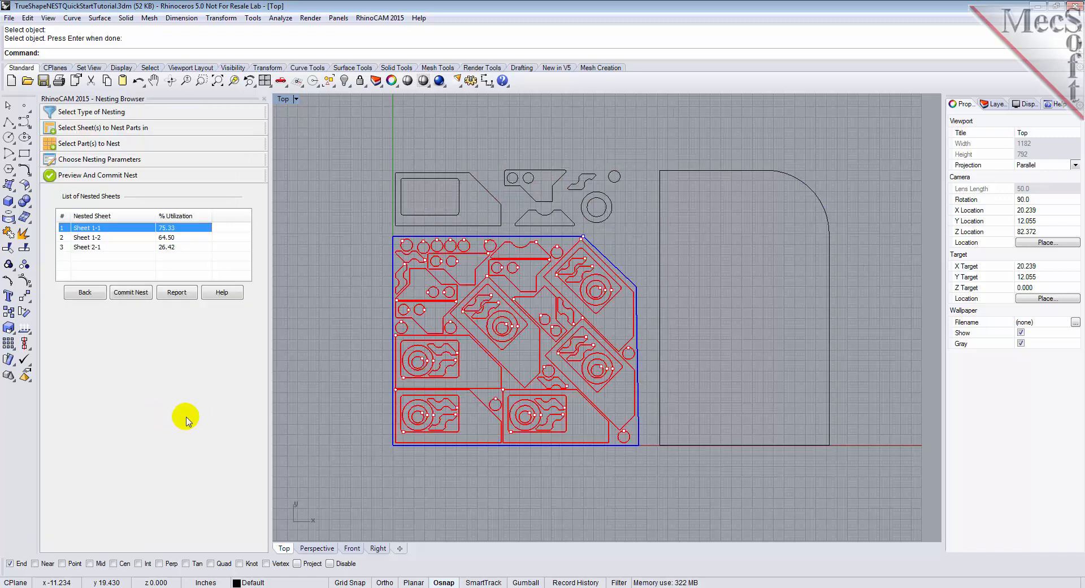
pyautogui.click(95, 237)
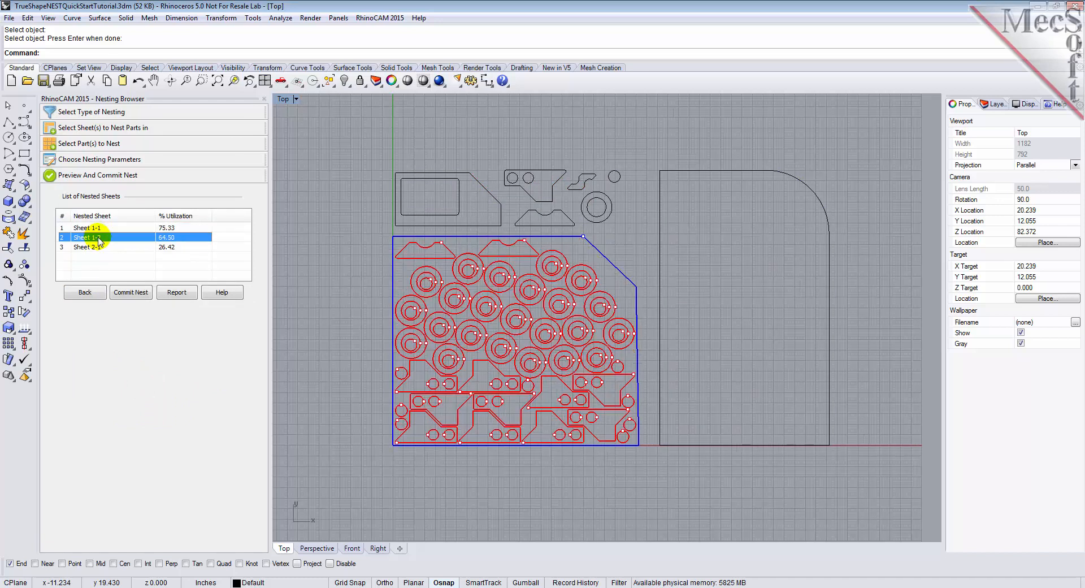
pyautogui.click(100, 247)
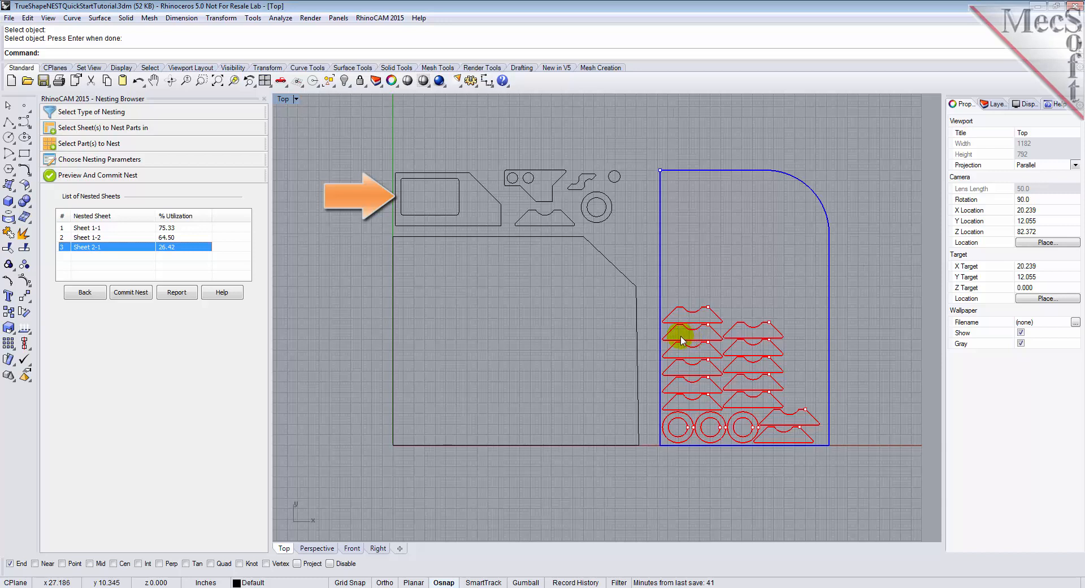
# Set the grain direction of Sheet 1 to Along X and accept the same direction for Sheet 2
pyautogui.click(87, 130)
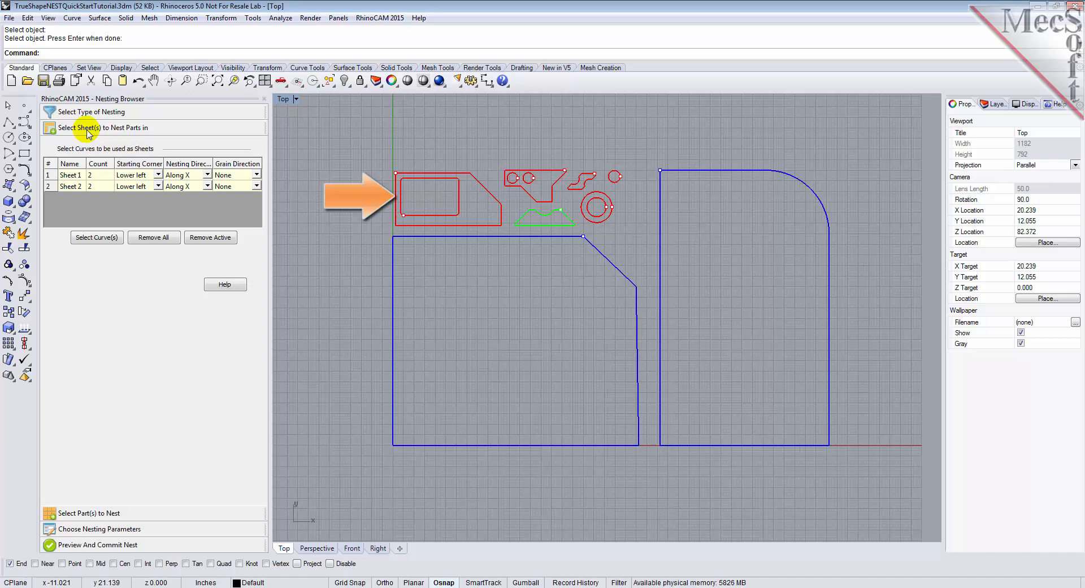
pyautogui.click(256, 177)
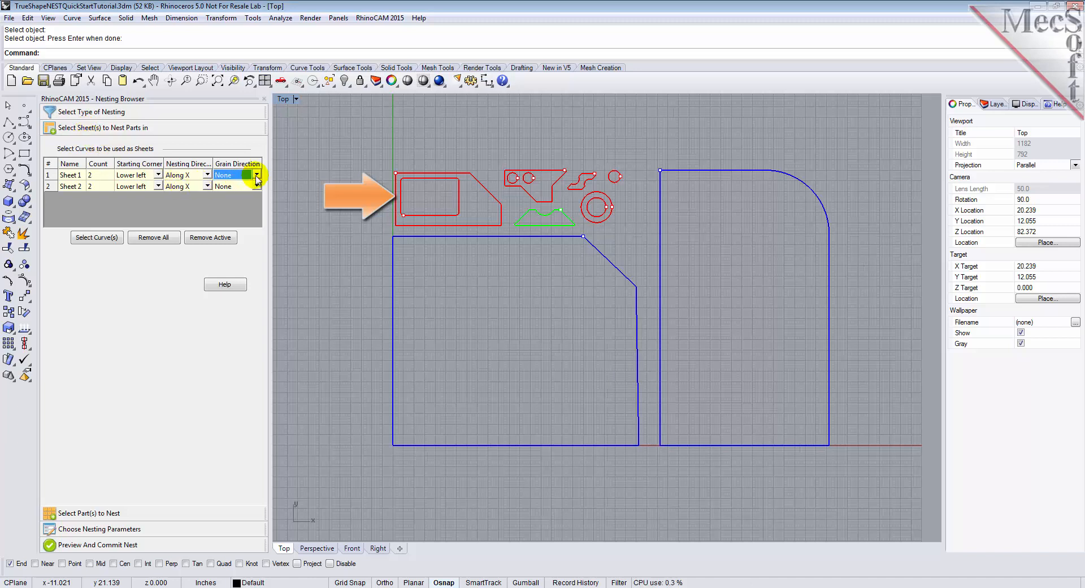
pyautogui.click(257, 178)
pyautogui.click(242, 195)
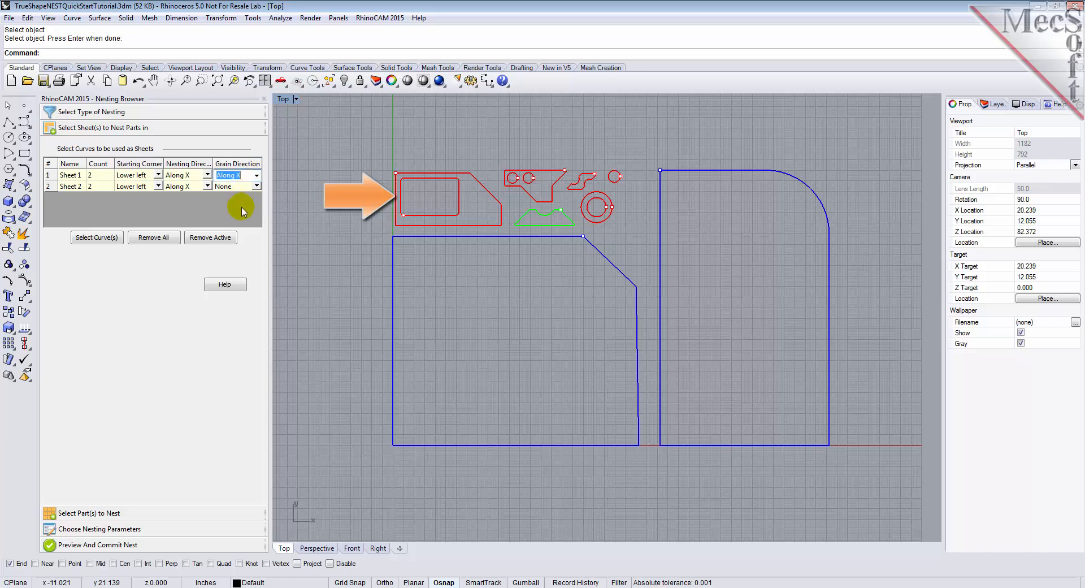
pyautogui.click(242, 210)
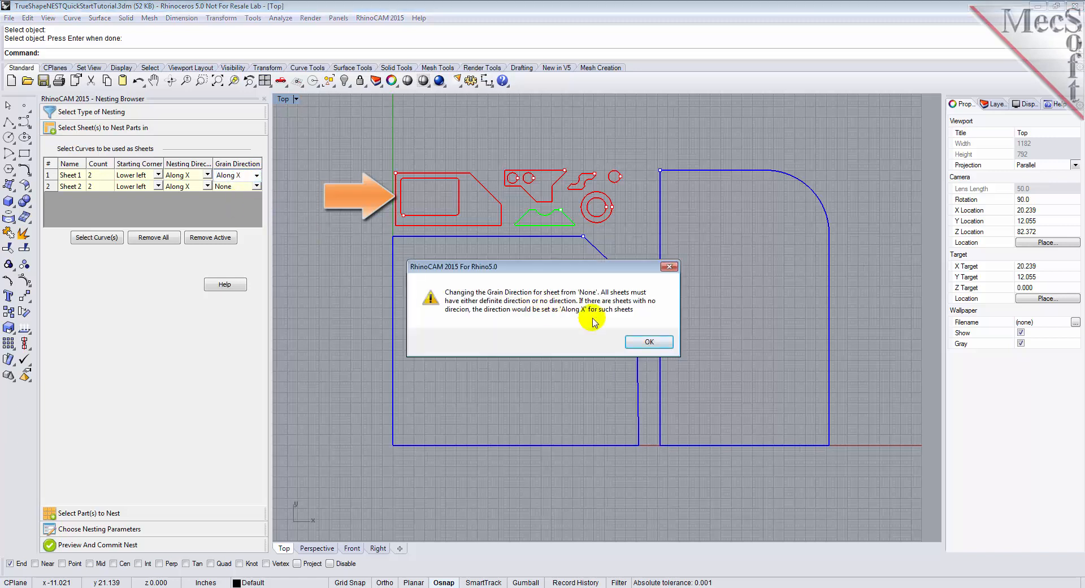
pyautogui.click(642, 342)
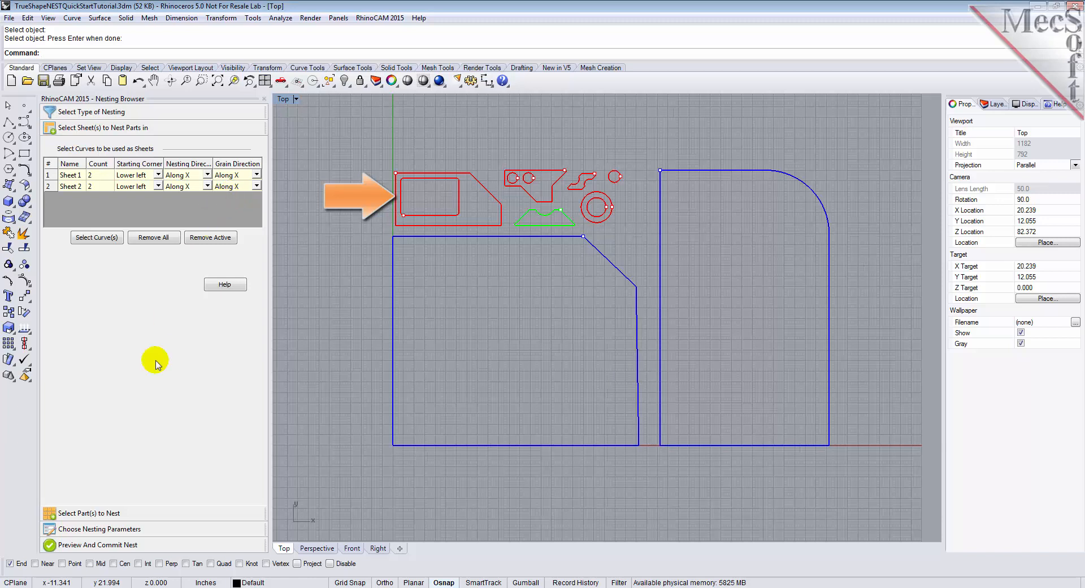
# Set the grain direction of Part 6, the large chamfered part with the rectangular hole, to Along Y
pyautogui.click(105, 513)
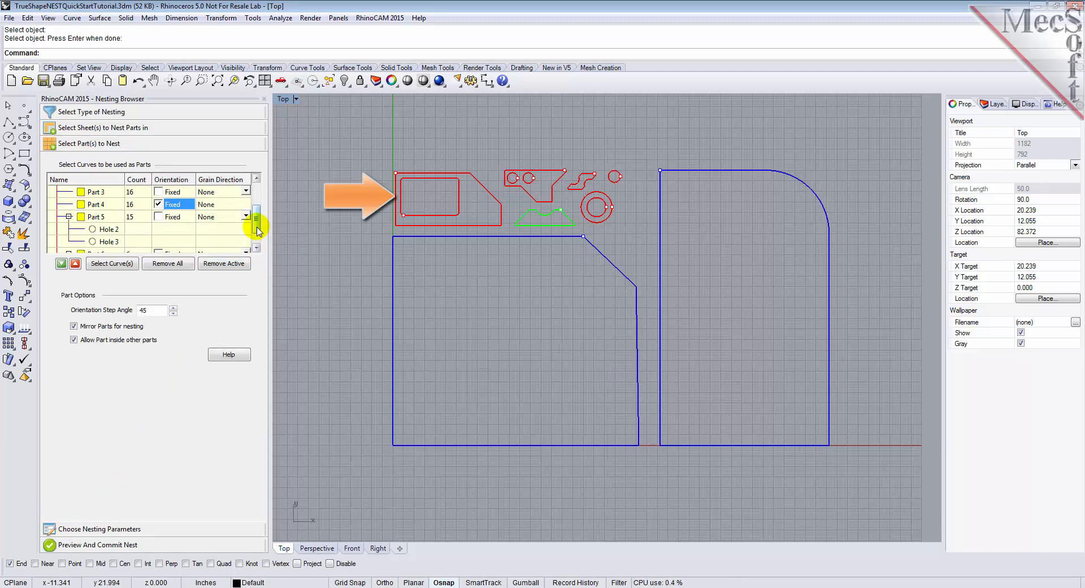
pyautogui.moveTo(257, 229); pyautogui.dragTo(258, 236)
pyautogui.click(99, 229)
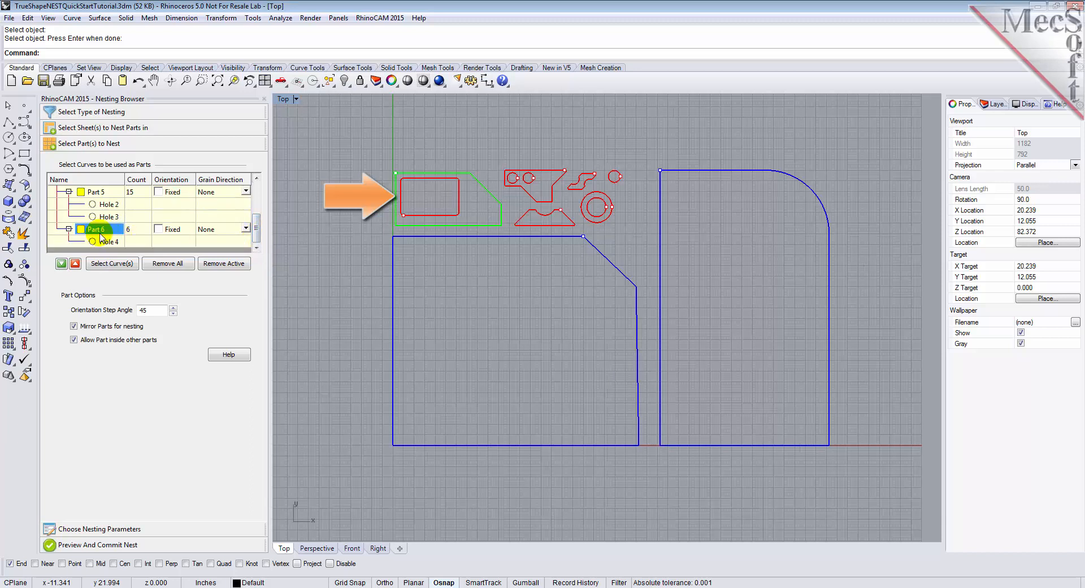
pyautogui.click(238, 232)
pyautogui.click(245, 229)
pyautogui.click(228, 255)
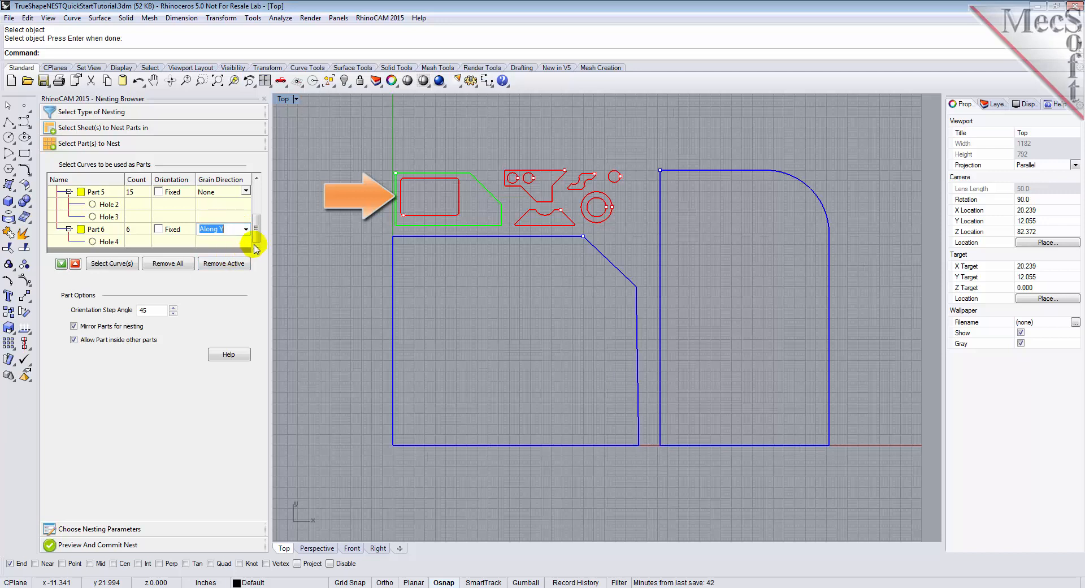
# Execute the nest again with the assigned grain directions and preview the layouts of Sheet 1-1, Sheet 1-2 and Sheet 2-1
pyautogui.click(185, 529)
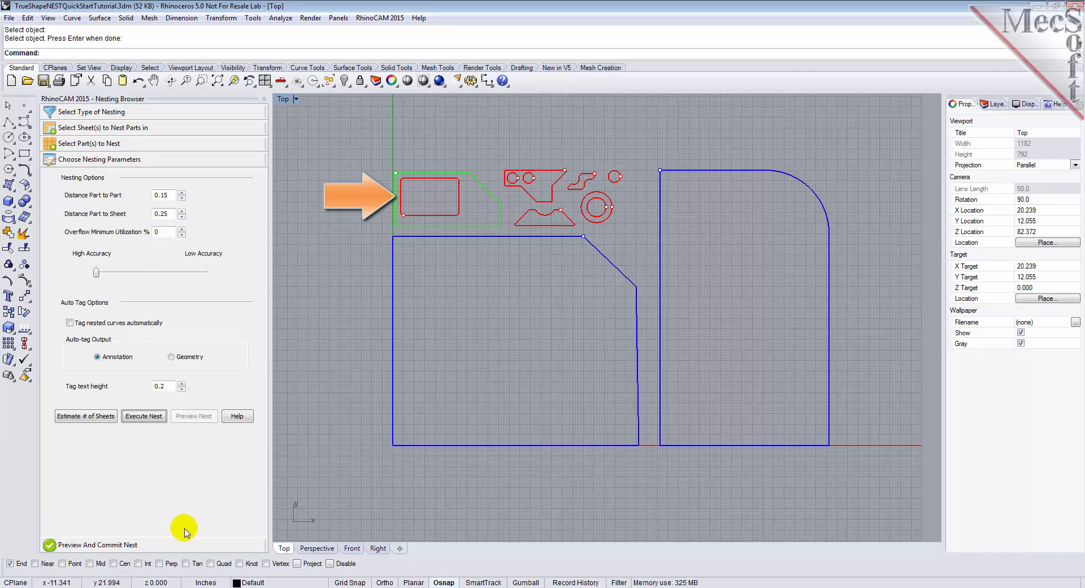
pyautogui.click(146, 416)
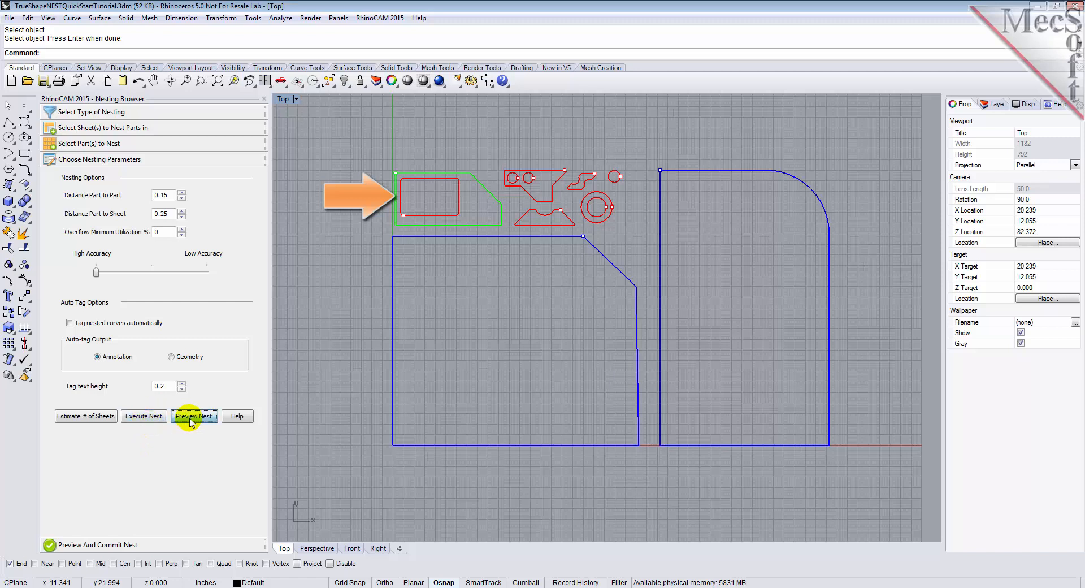
pyautogui.click(192, 417)
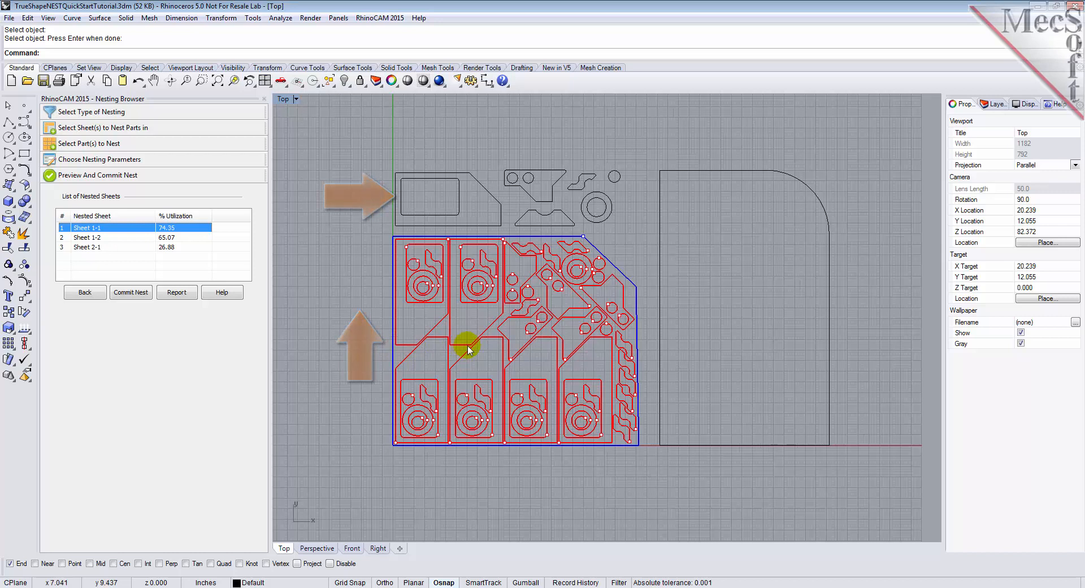
pyautogui.click(95, 240)
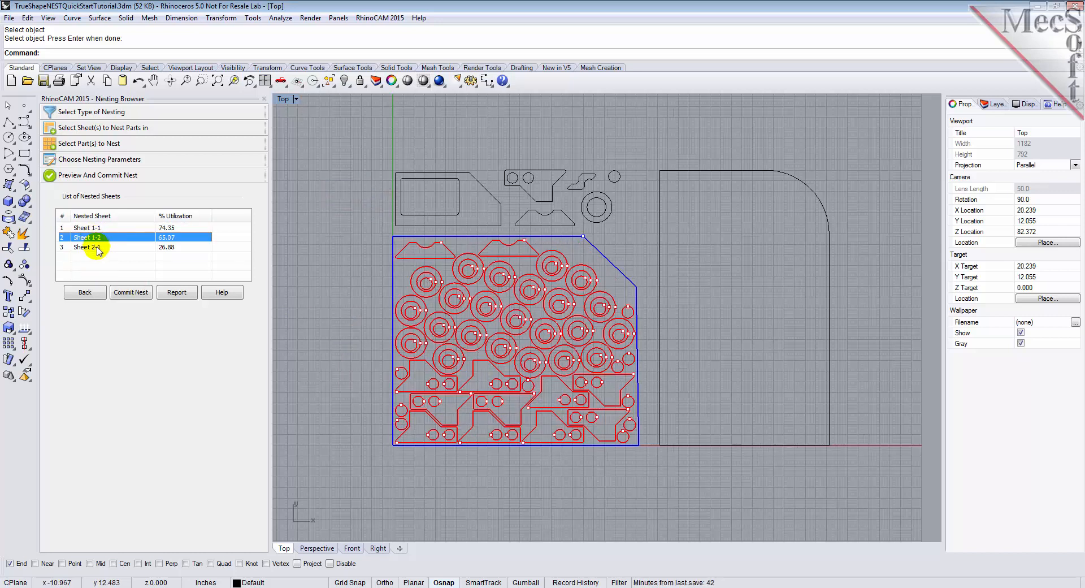
pyautogui.click(97, 248)
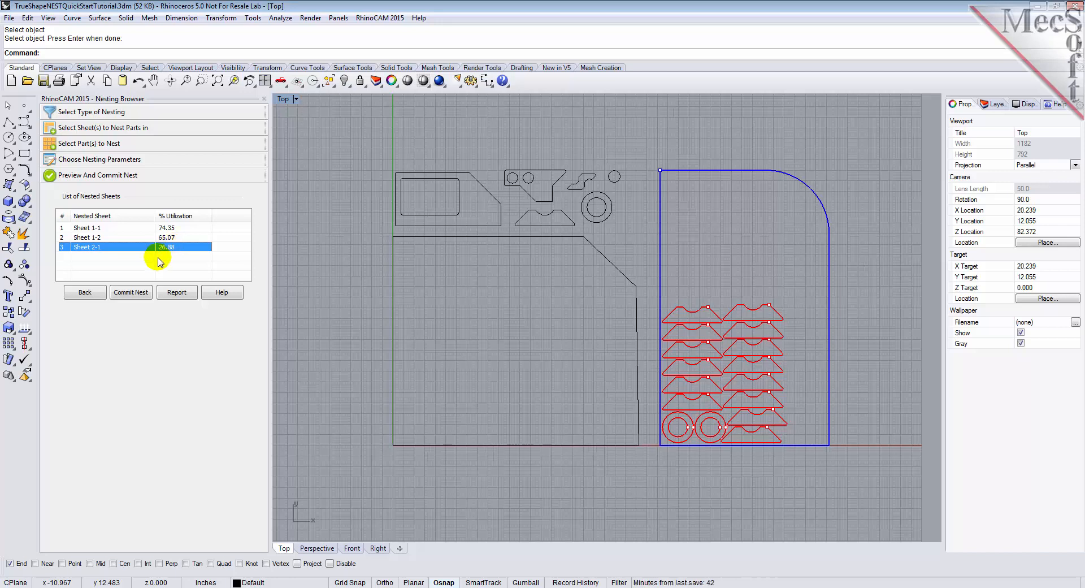
# Commit the nest to the drawing and make Default the current layer
pyautogui.click(132, 298)
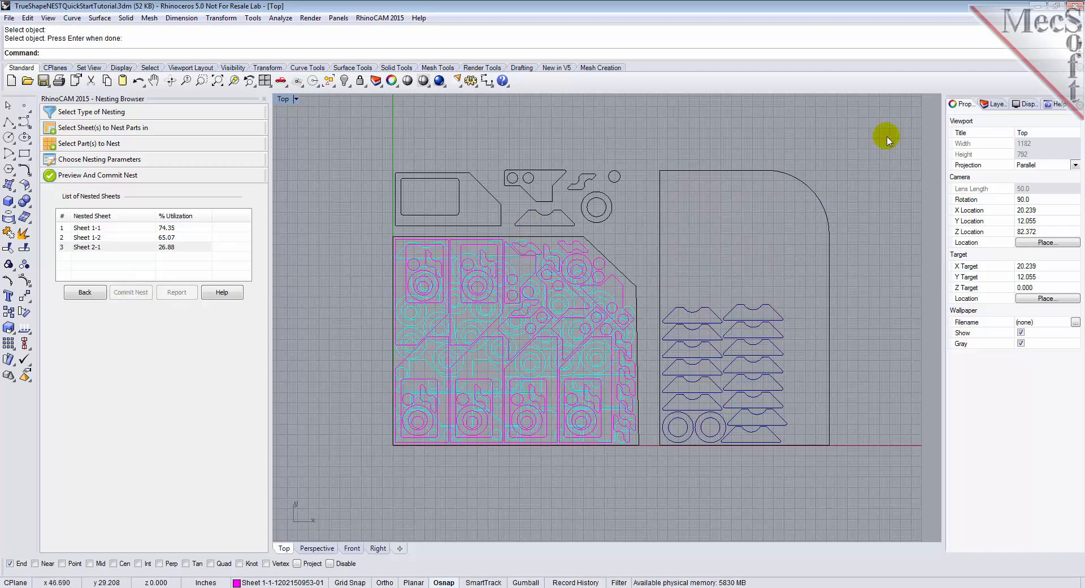
pyautogui.click(990, 105)
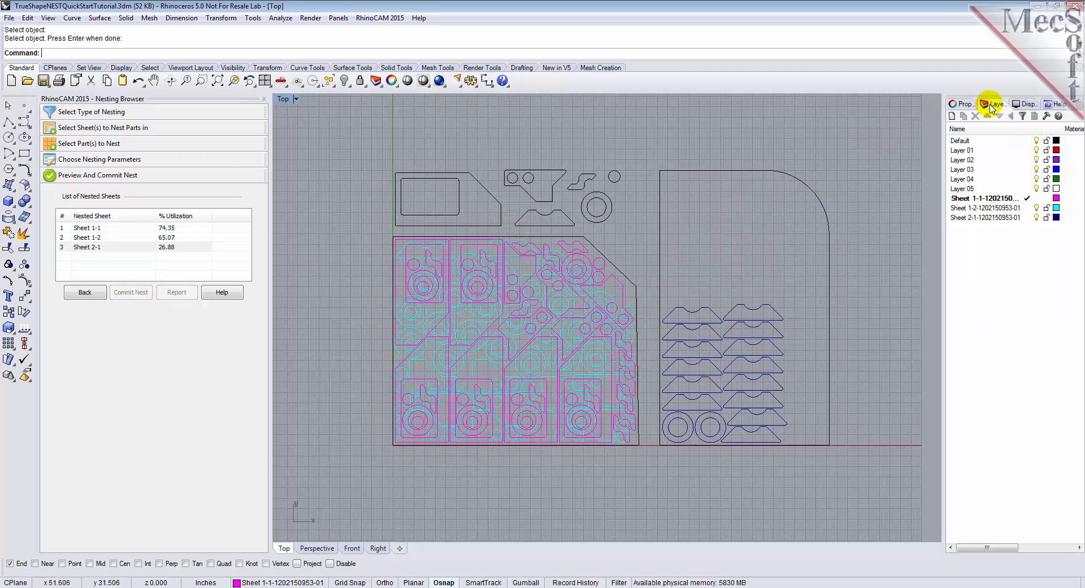
pyautogui.click(1027, 141)
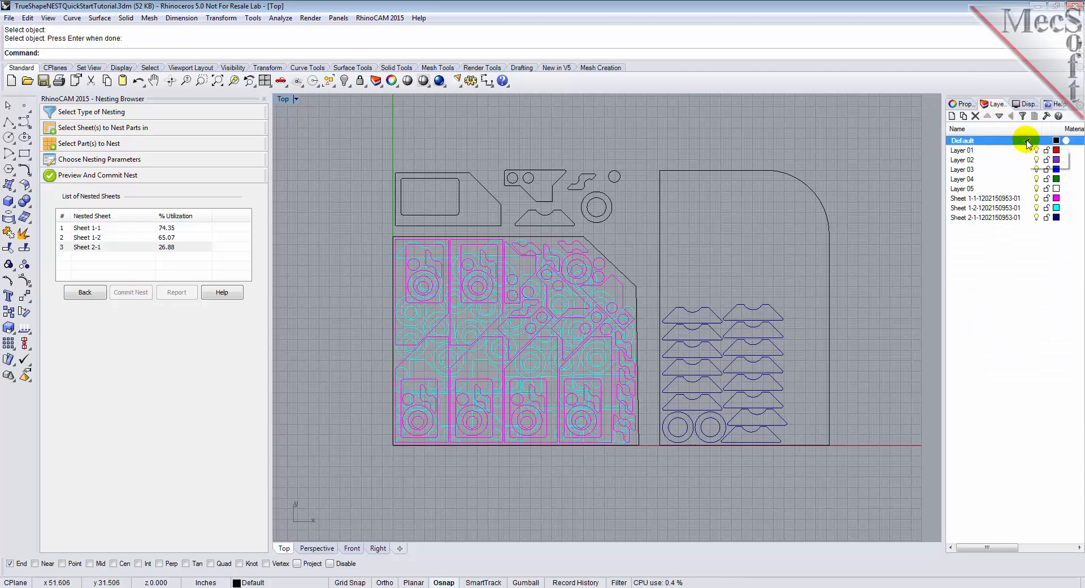
# Inspect the Sheet 1-1, Sheet 1-2 and Sheet 2-1 layers one at a time by toggling their visibility, ending with all three shown
pyautogui.click(1037, 217)
pyautogui.click(1036, 208)
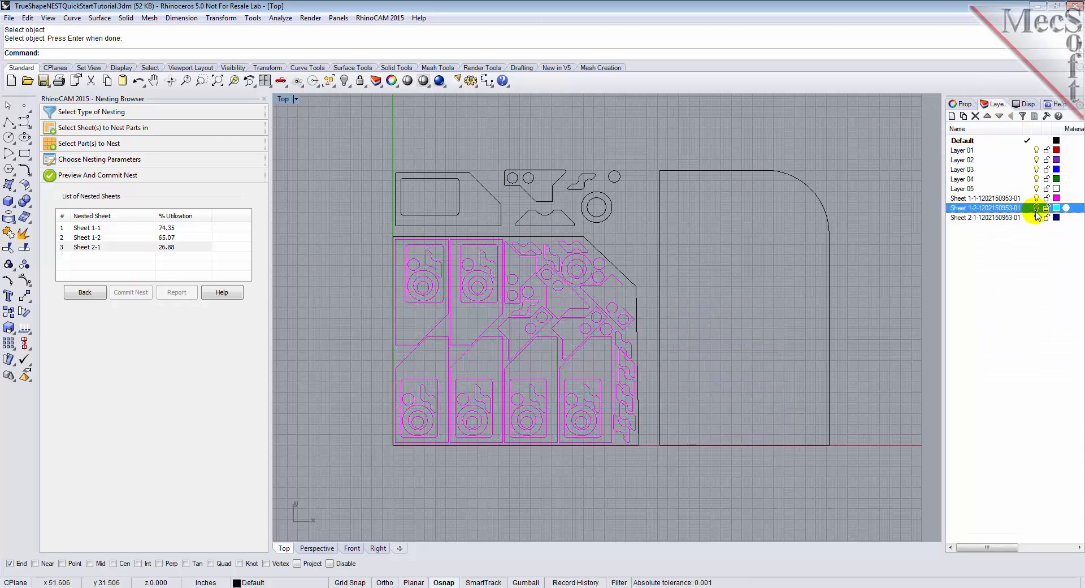
pyautogui.click(1037, 199)
pyautogui.click(1036, 208)
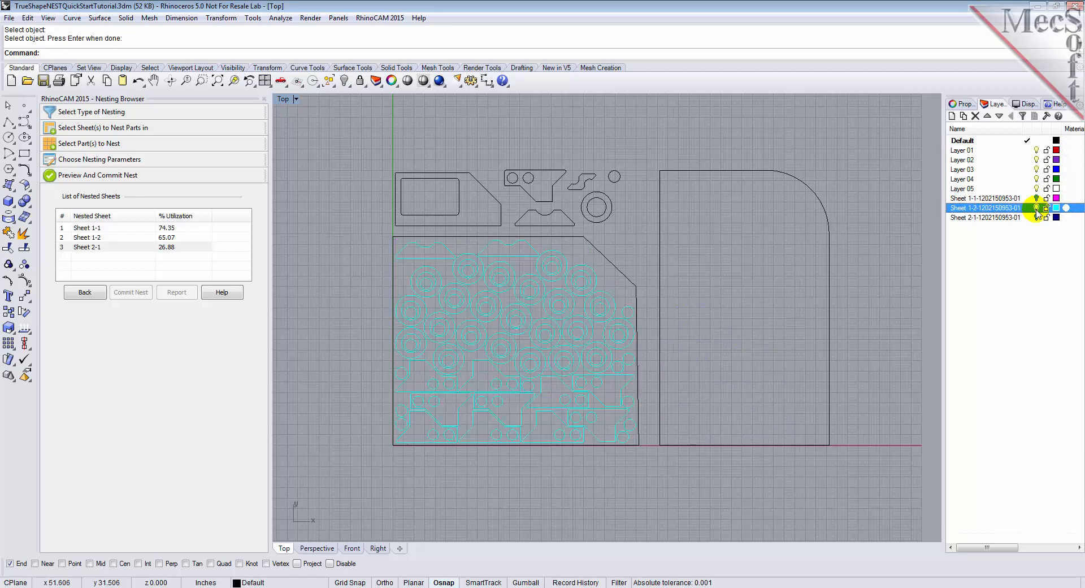
pyautogui.click(1036, 208)
pyautogui.click(1037, 218)
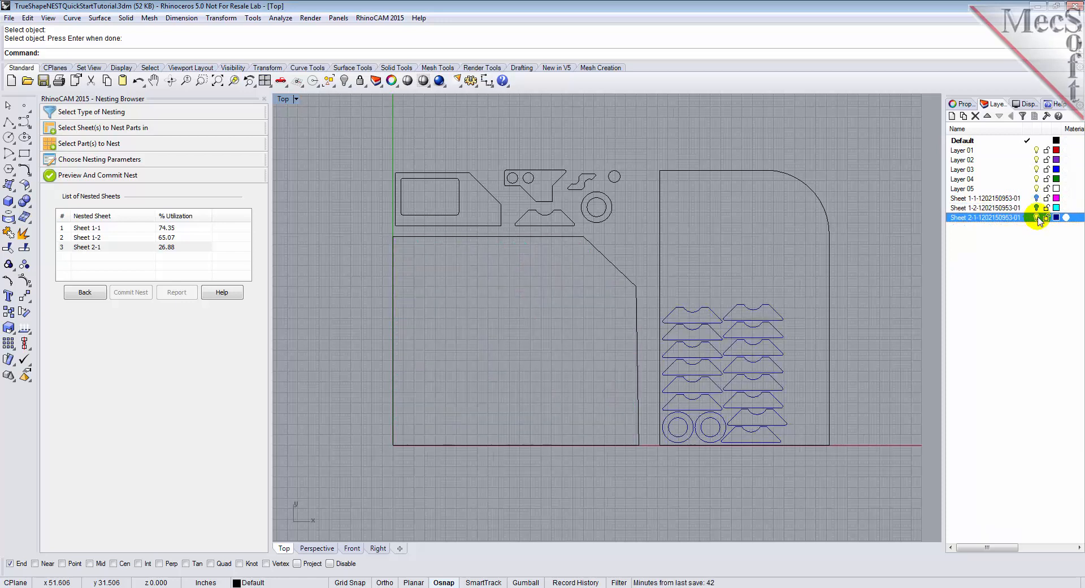
pyautogui.click(1037, 208)
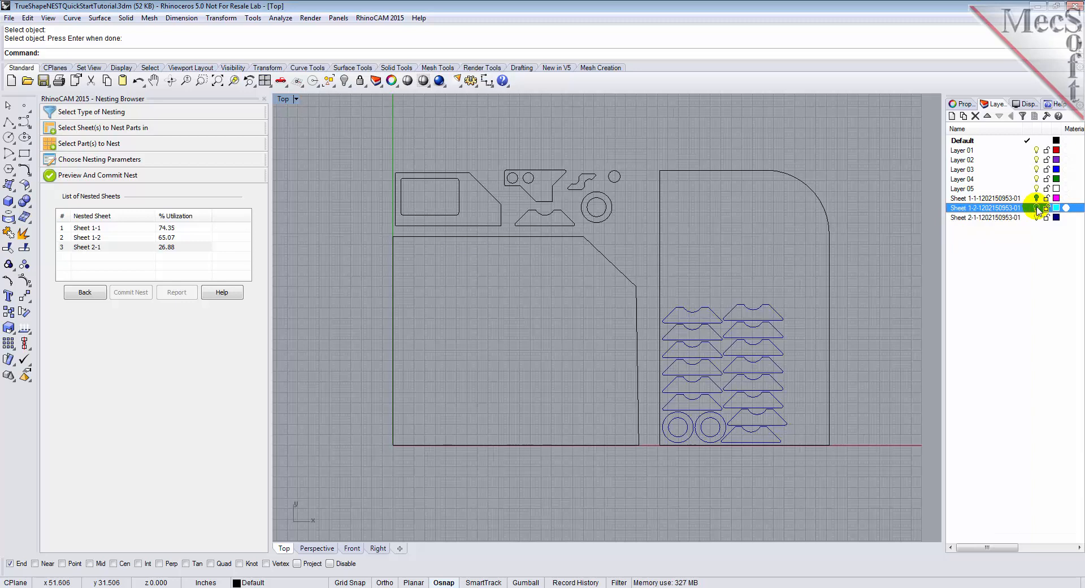
pyautogui.click(1037, 199)
pyautogui.click(1036, 198)
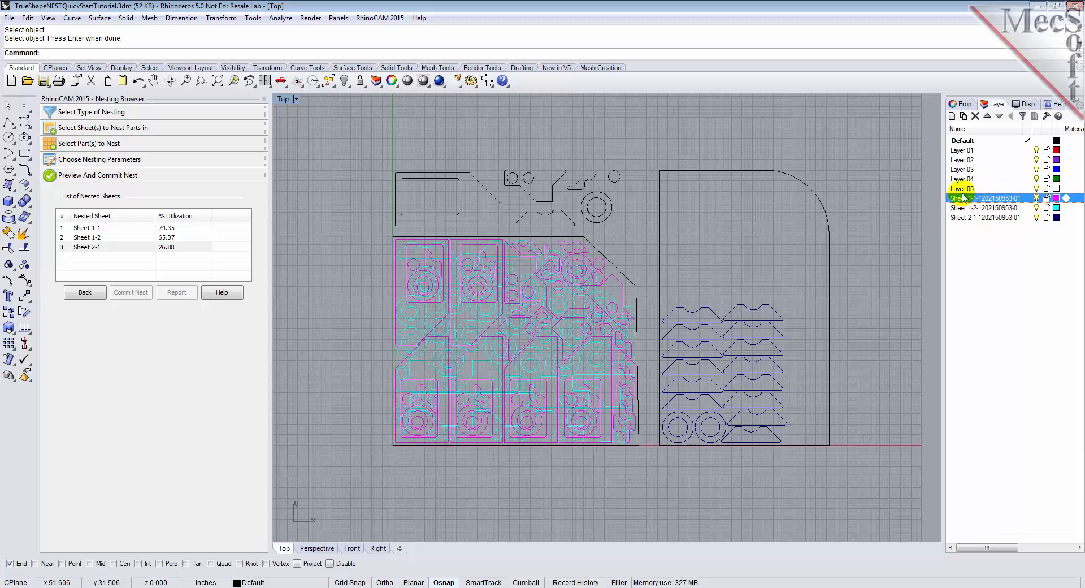